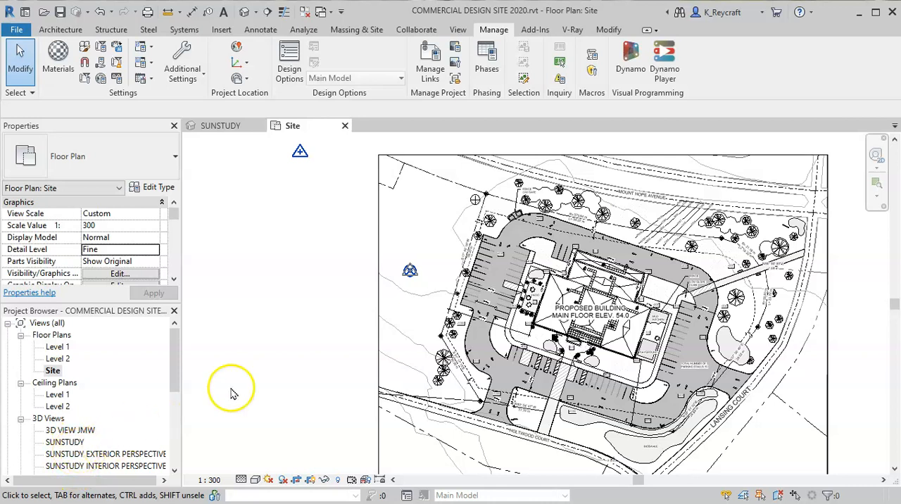
- Open the default 3D view, saving the project when asked
click(245, 17)
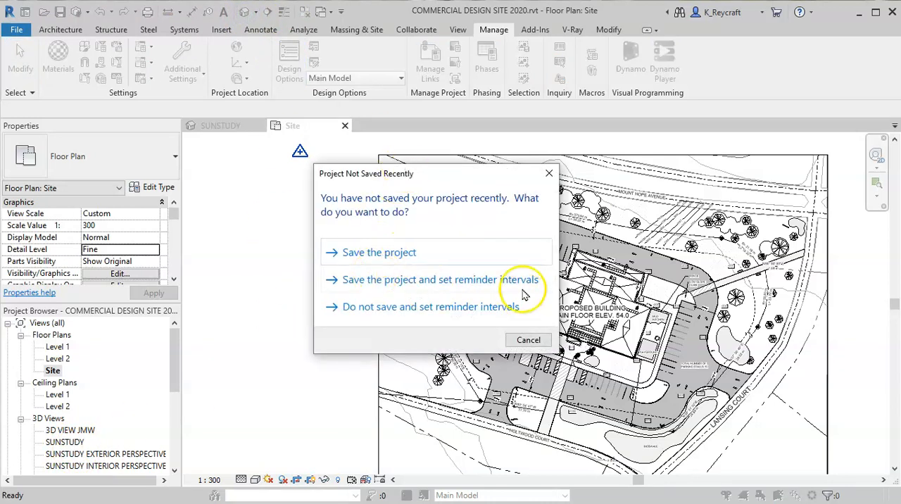
click(381, 252)
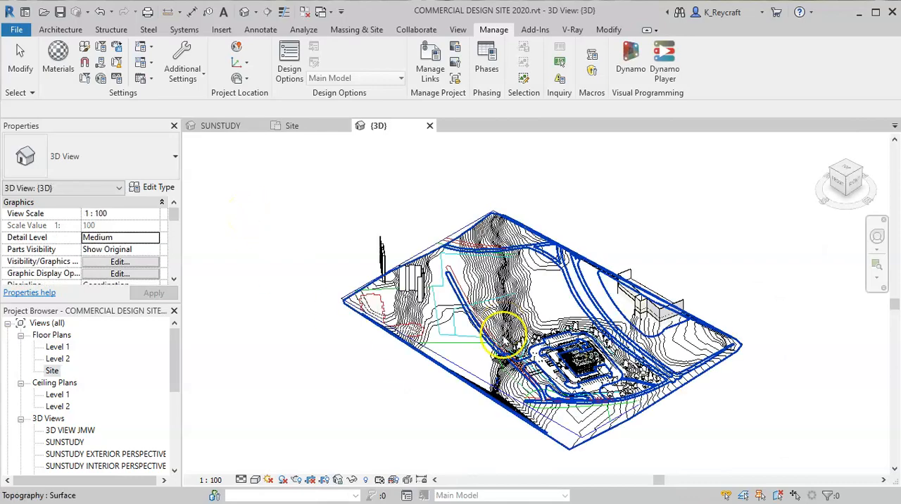
- Hide the imported site drawing "(Sept 16) CAD Import of Commercial Site.dwg" in the 3D view
scroll(562, 422, up, 5)
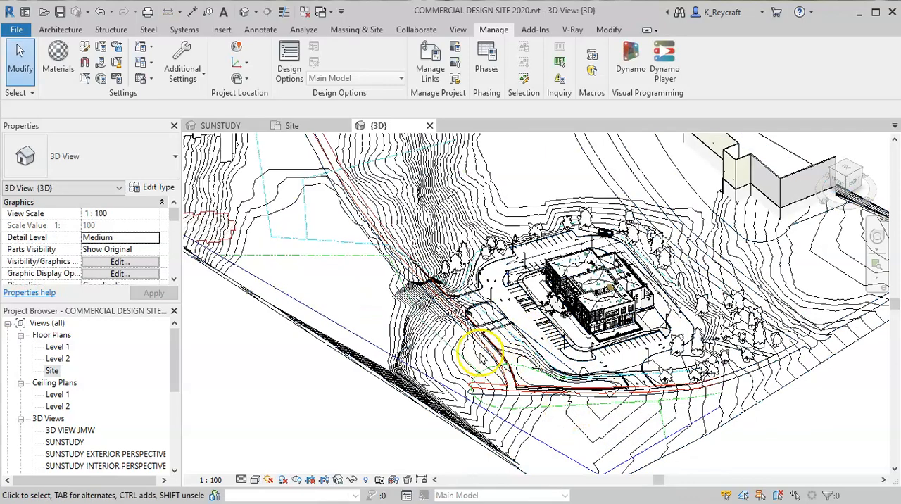
click(314, 264)
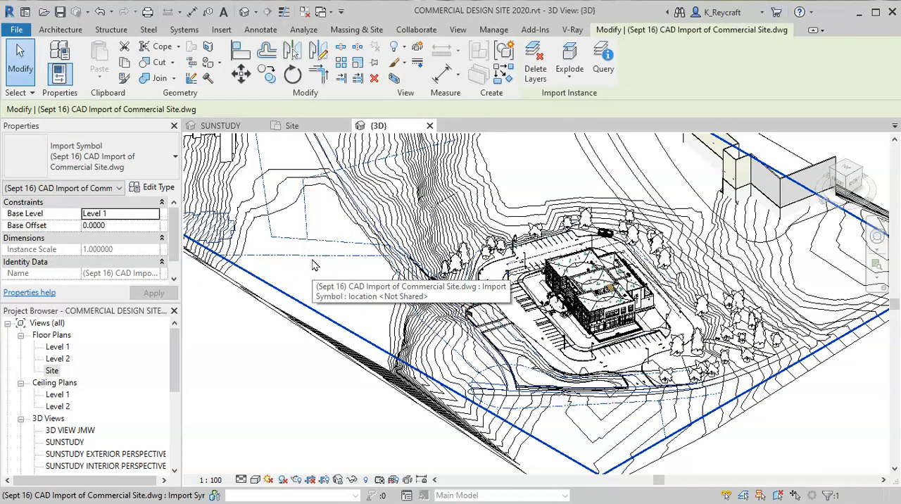
key(e)
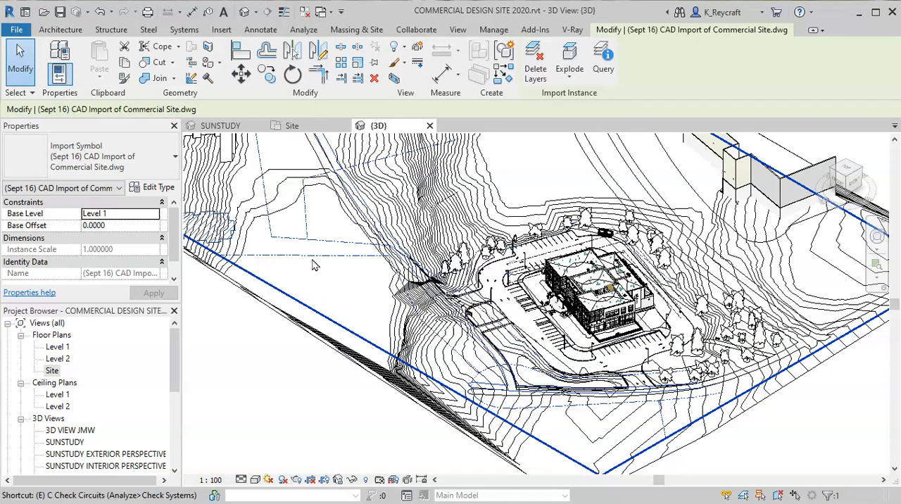
key(h)
- Frame the building and its parking area from a low angle and turn on shadows in the 3D view
scroll(539, 215, down, 2)
scroll(577, 271, up, 5)
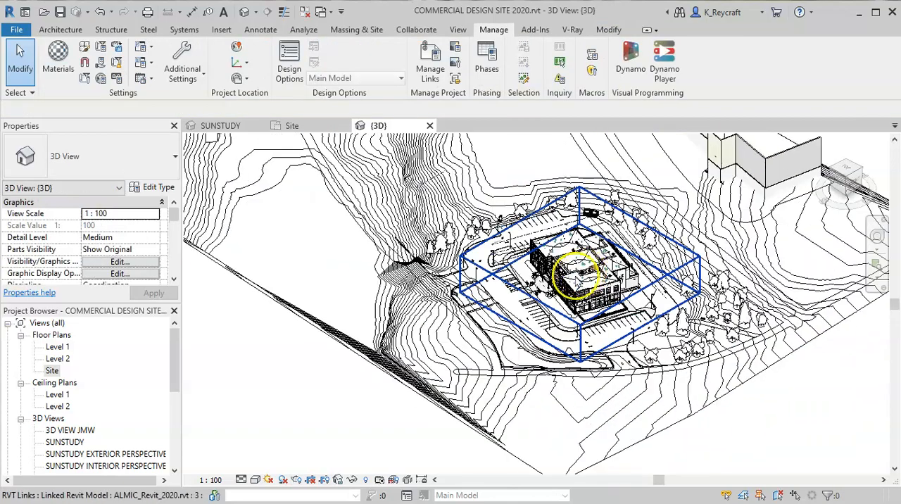
shift+middle_drag(605, 342, 605, 280)
middle_drag(589, 220, 565, 376)
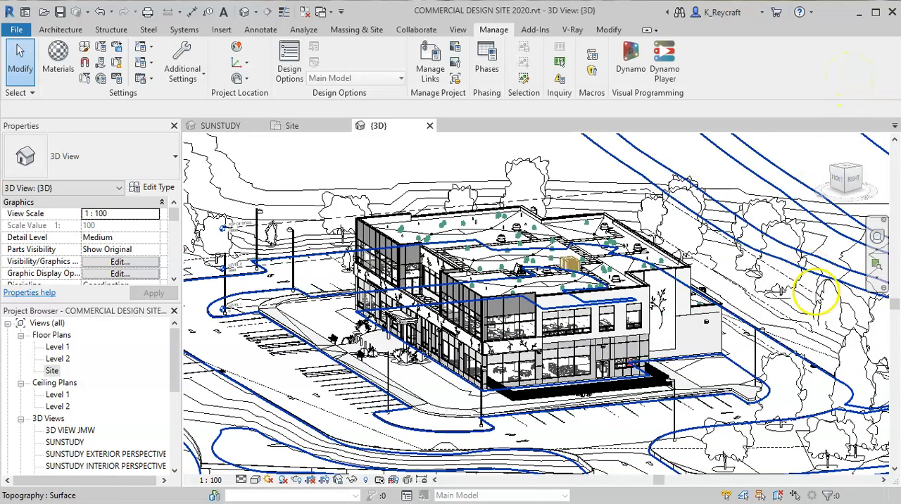
scroll(556, 368, up, 2)
middle_drag(594, 353, 548, 357)
scroll(596, 380, down, 3)
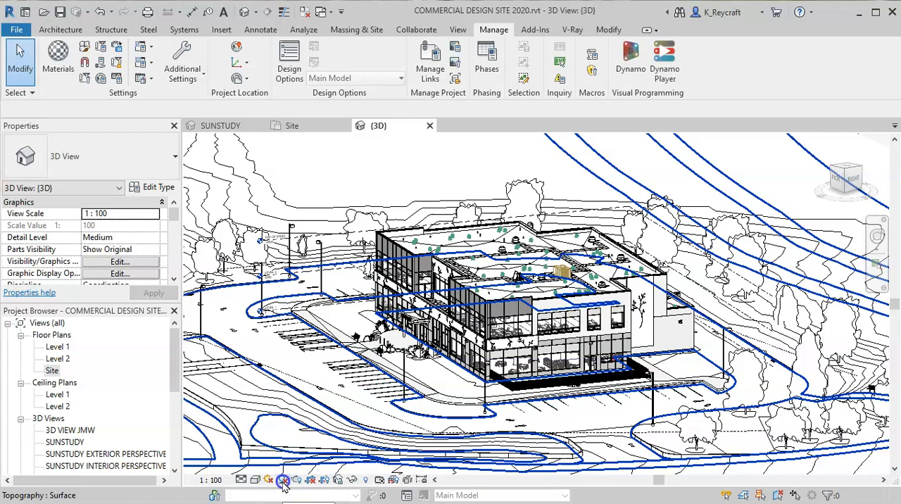
click(282, 480)
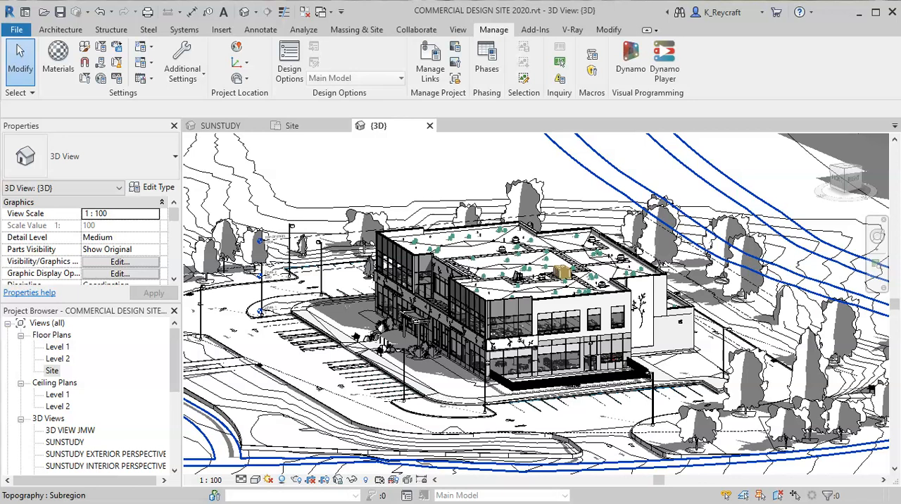
- Turn on the sun path, using the specified project location, date, and time instead of the Relative to View lighting
click(268, 479)
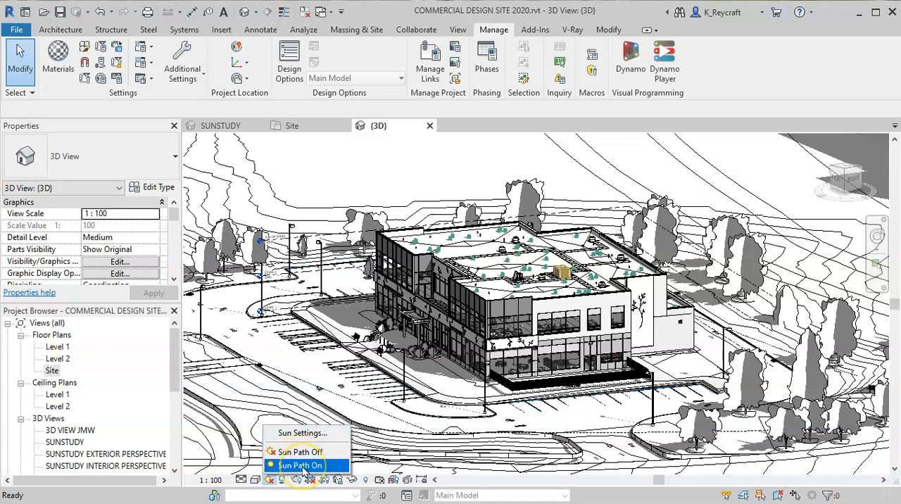
click(304, 467)
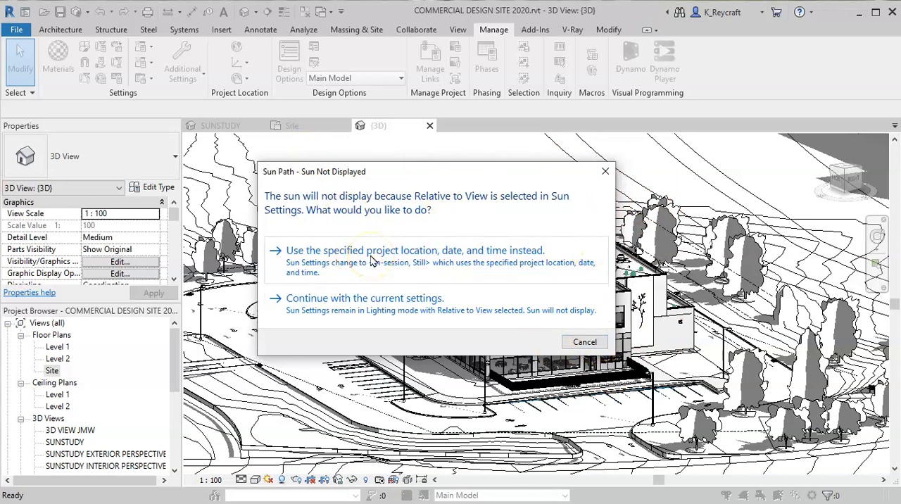
click(581, 342)
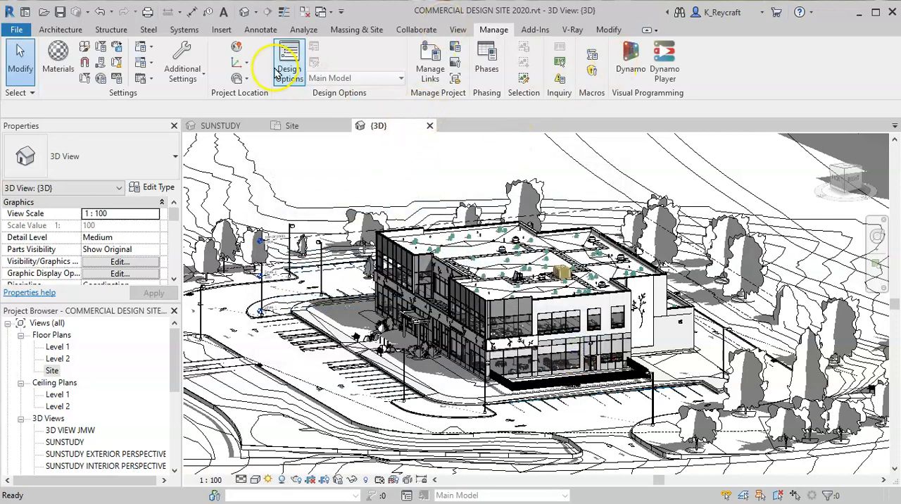
- Open the project's location settings and review the available methods for defining the location
click(457, 29)
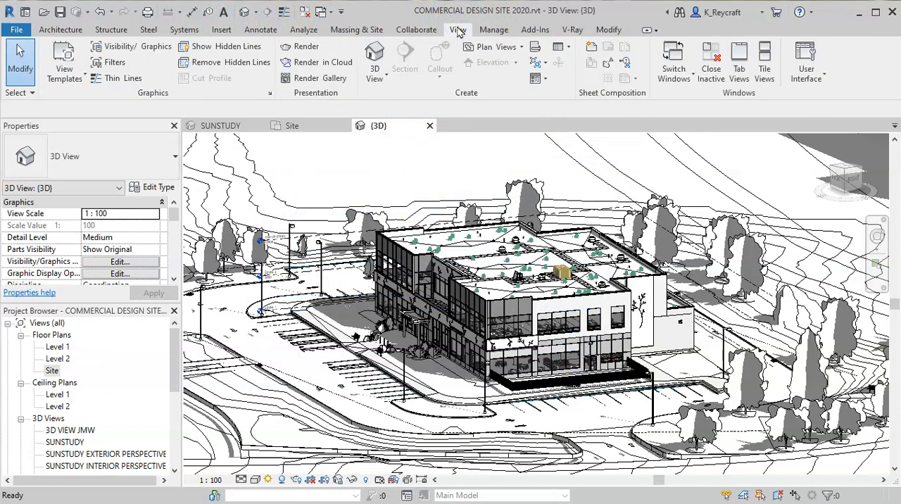
click(496, 31)
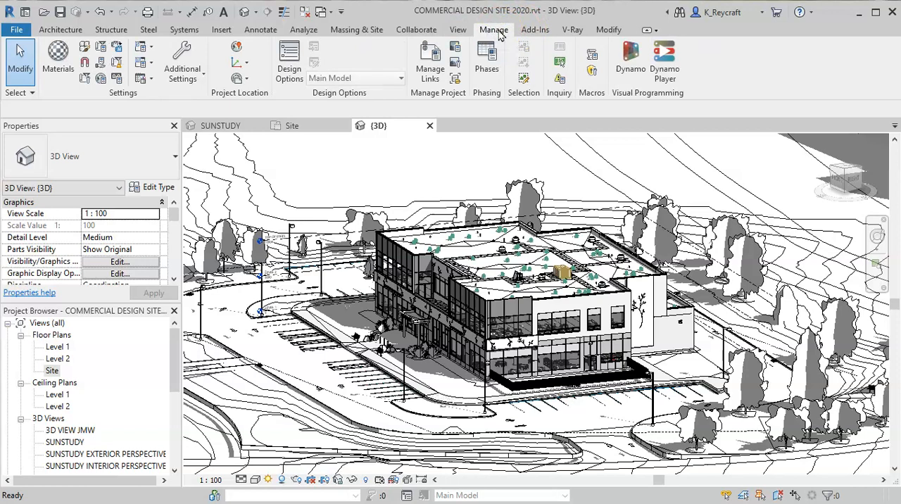
click(237, 51)
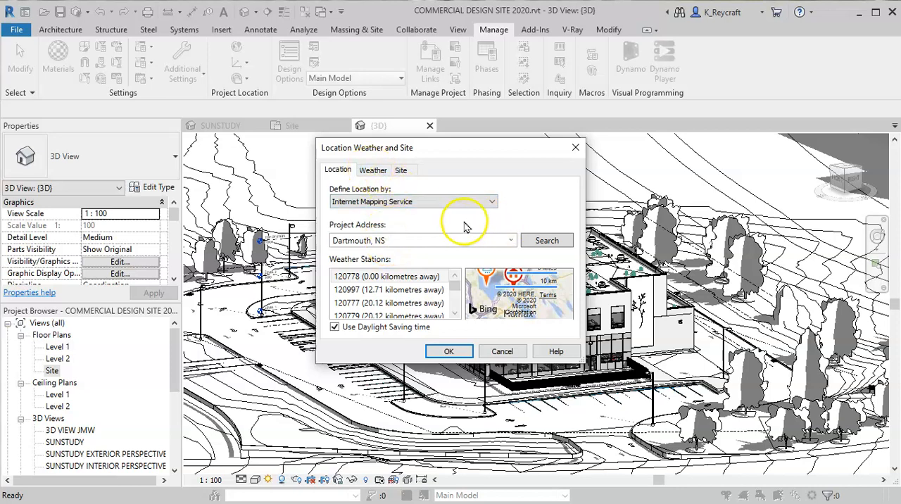
click(407, 202)
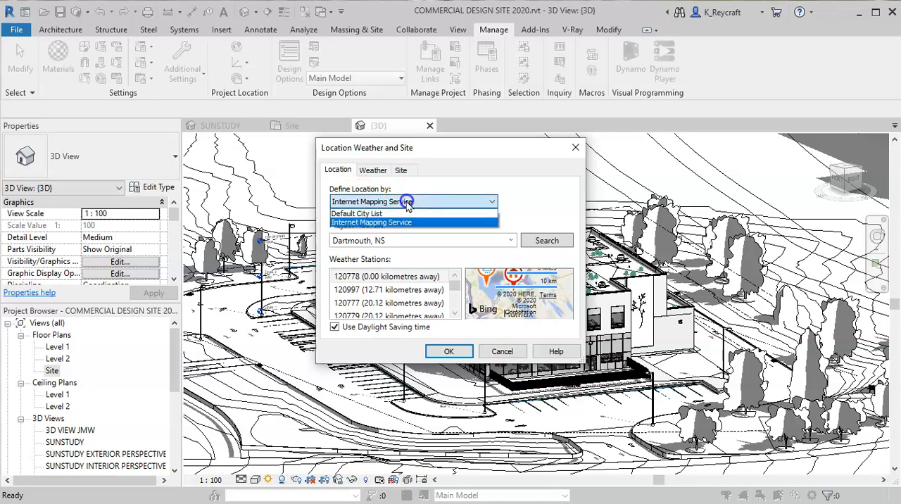
click(398, 239)
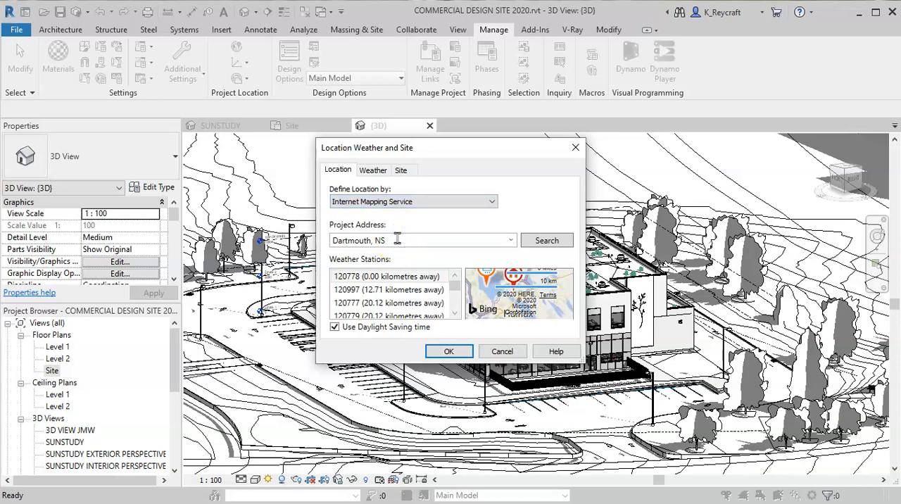
- Define the project location by Default City List and dismiss the notice
click(397, 202)
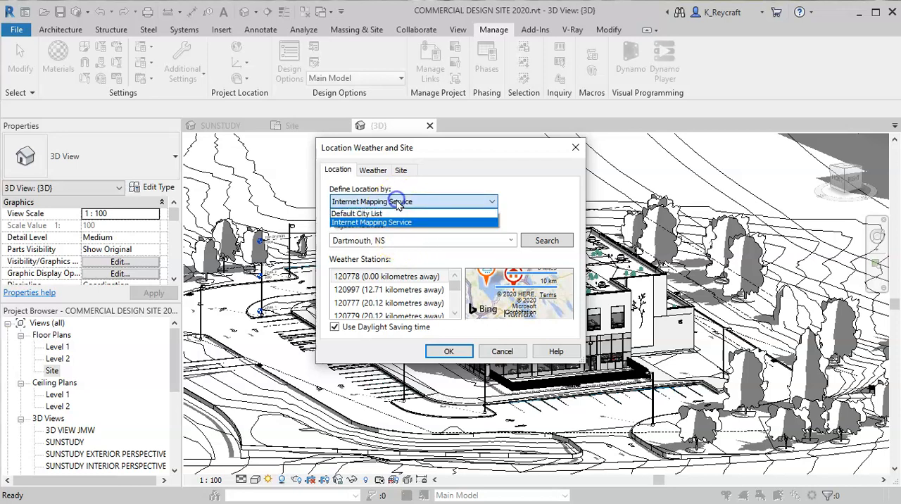
click(366, 214)
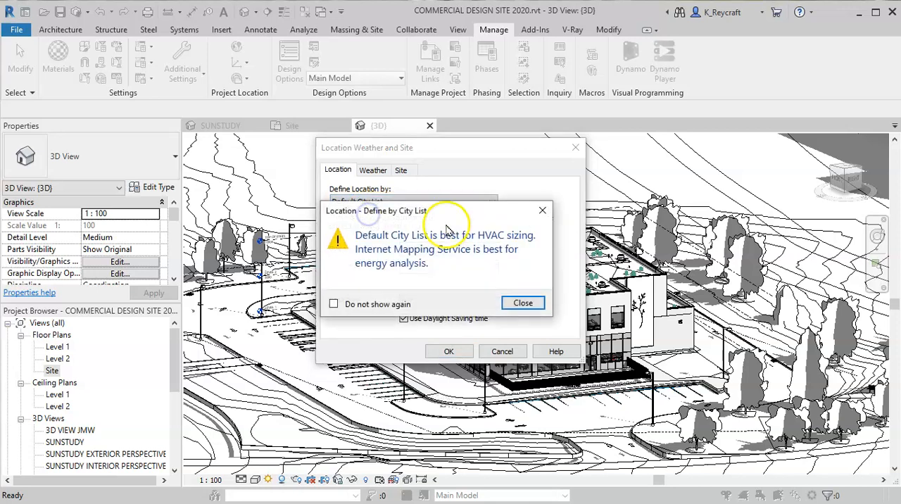
click(522, 302)
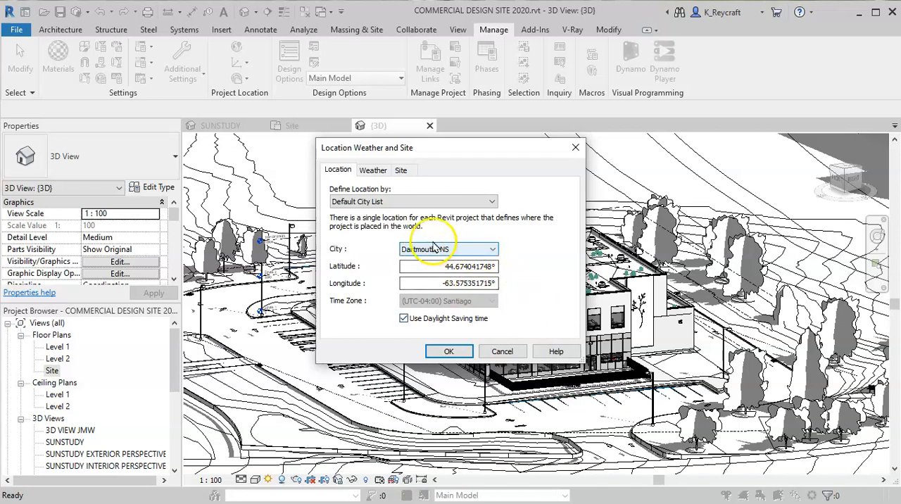
- Define the project location by Internet Mapping Service, stop its notice from showing again, and accept the location settings
click(346, 201)
click(353, 223)
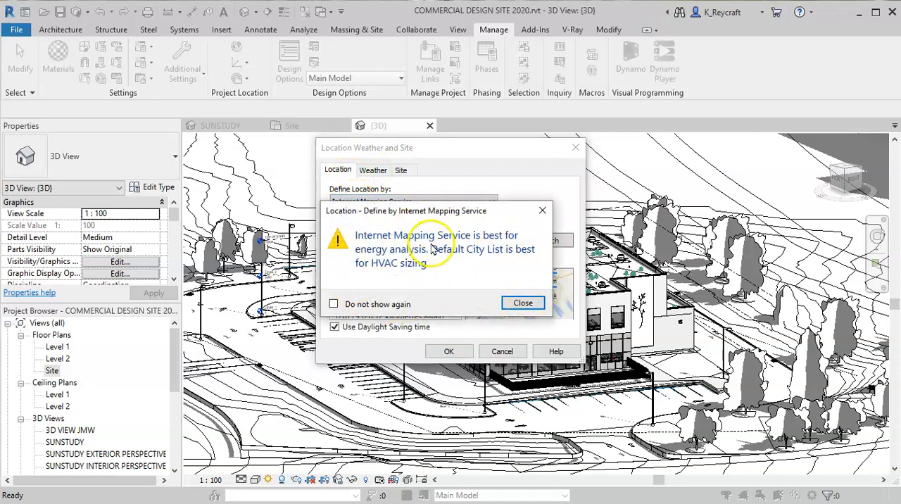
click(333, 303)
click(522, 303)
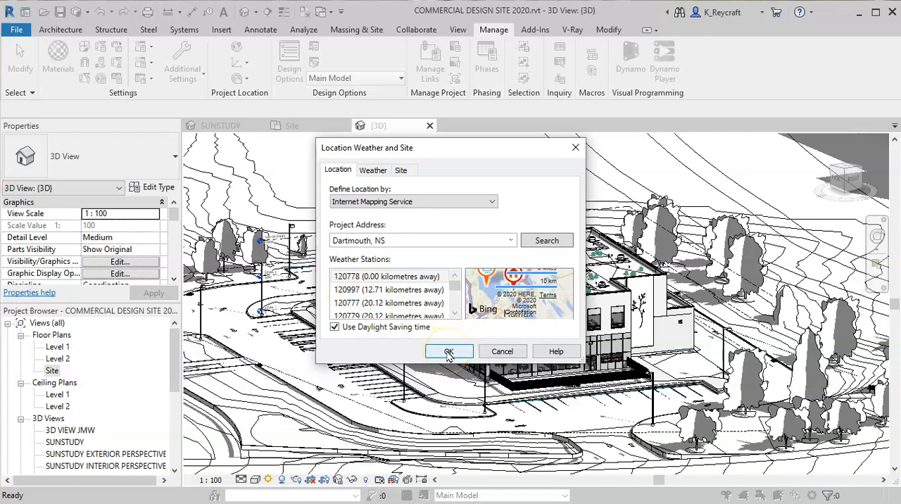
click(447, 352)
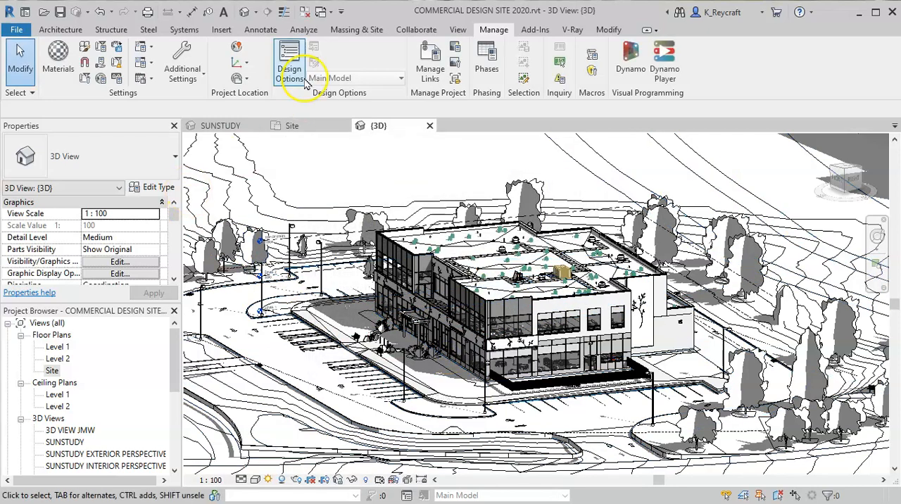
- Reapply the Sun Path On option in the 3D view
click(268, 479)
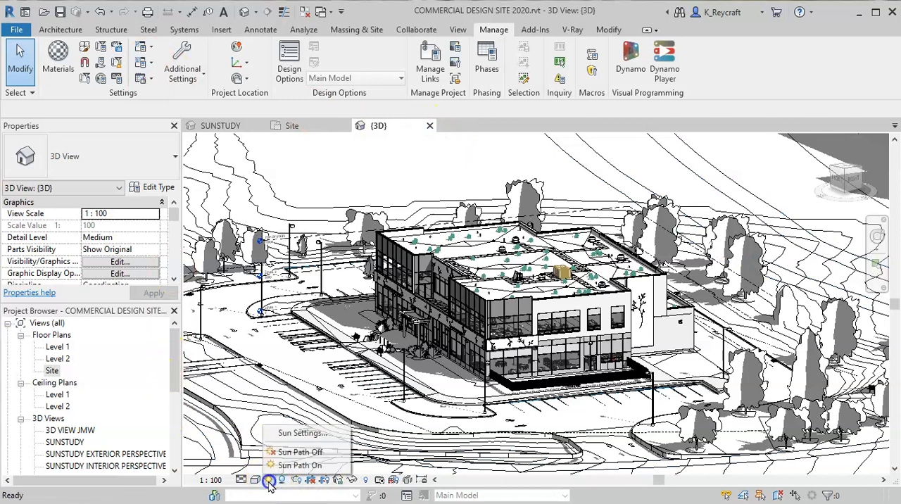
click(300, 464)
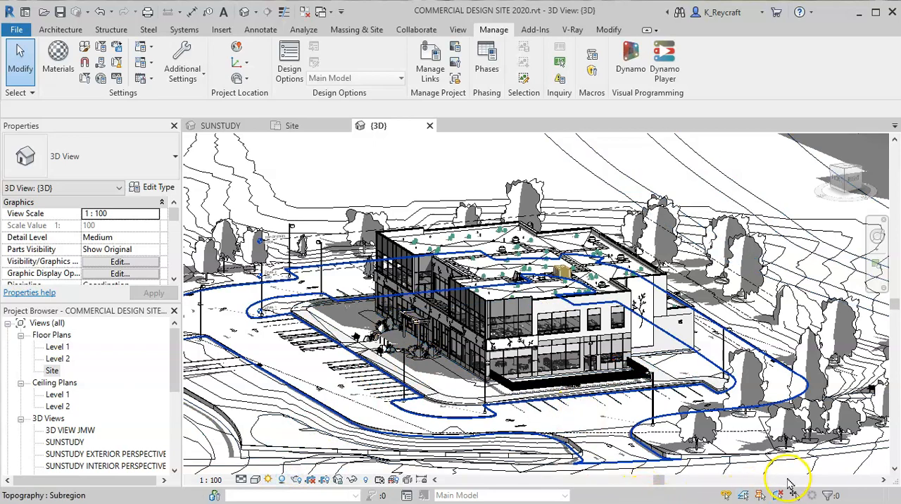
scroll(788, 484, down, 5)
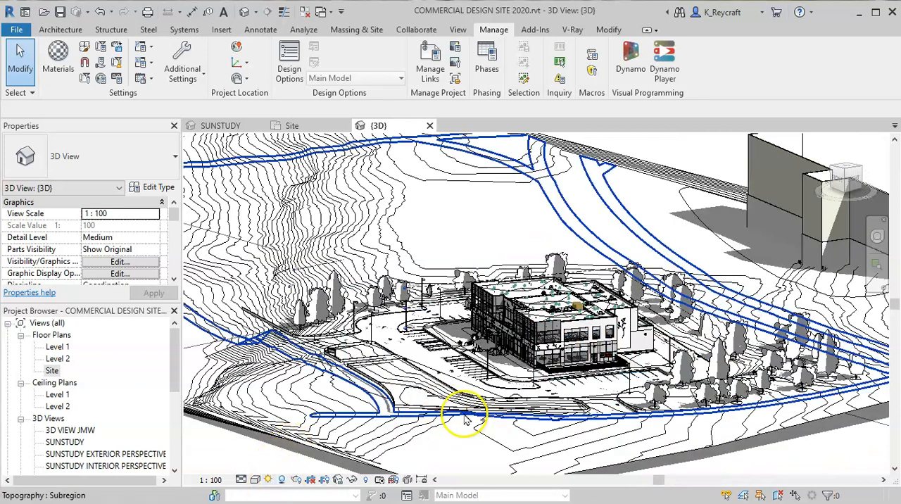
click(268, 479)
click(304, 470)
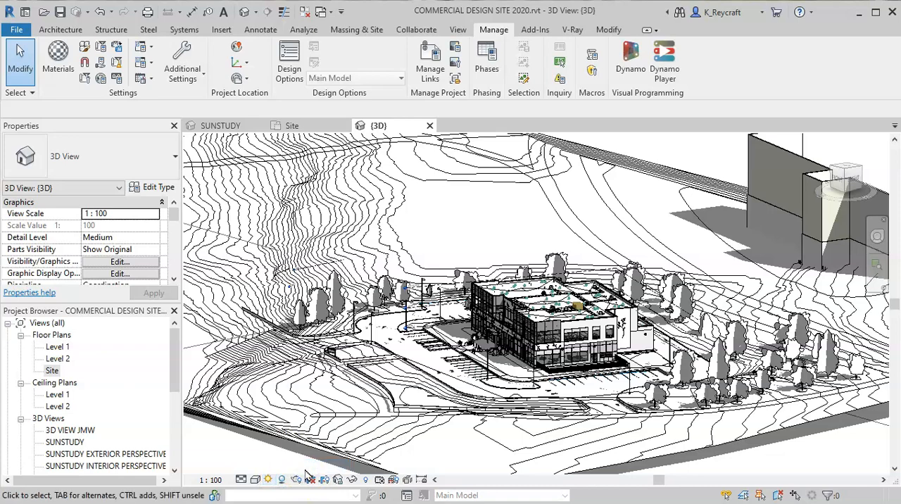
click(304, 439)
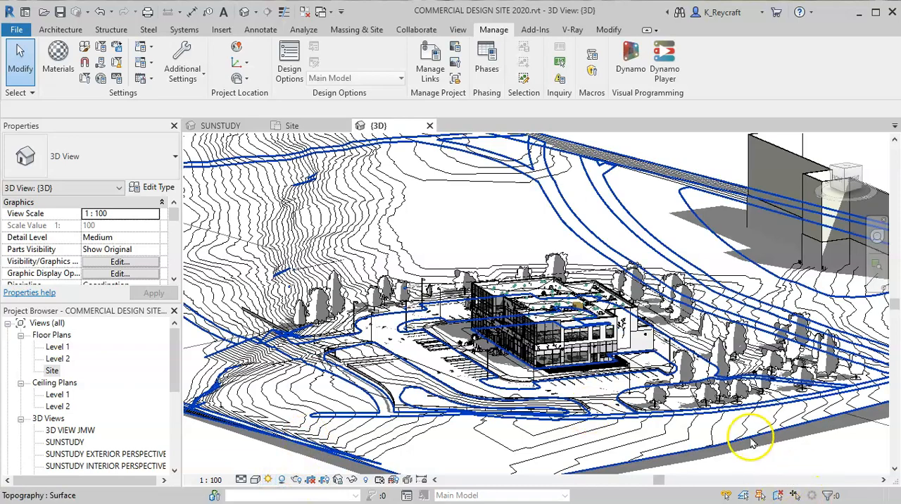
- Select the sun path surrounding the site and examine its compass ring in relation to the building
scroll(669, 436, down, 1)
scroll(668, 436, down, 4)
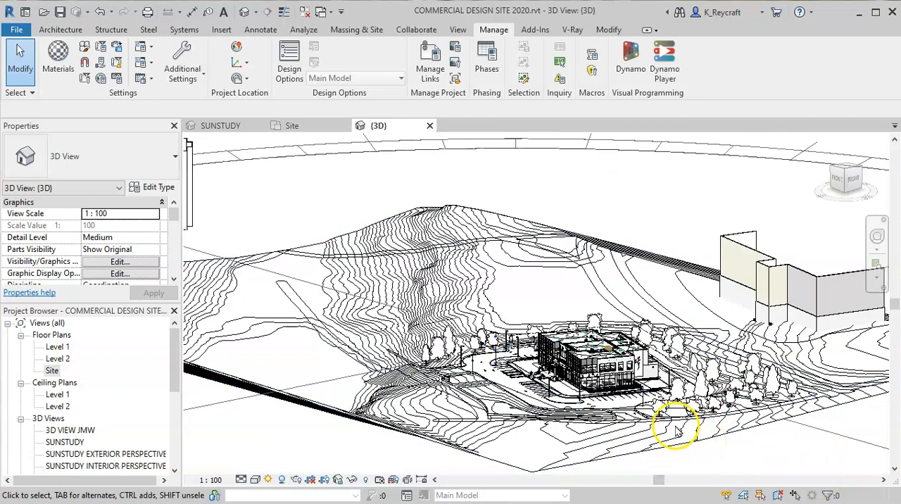
scroll(677, 431, down, 2)
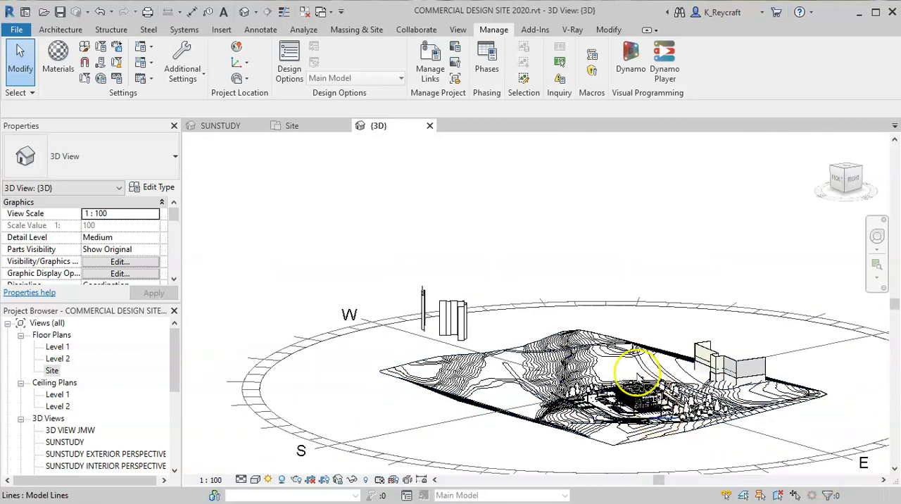
middle_drag(659, 426, 582, 353)
click(663, 399)
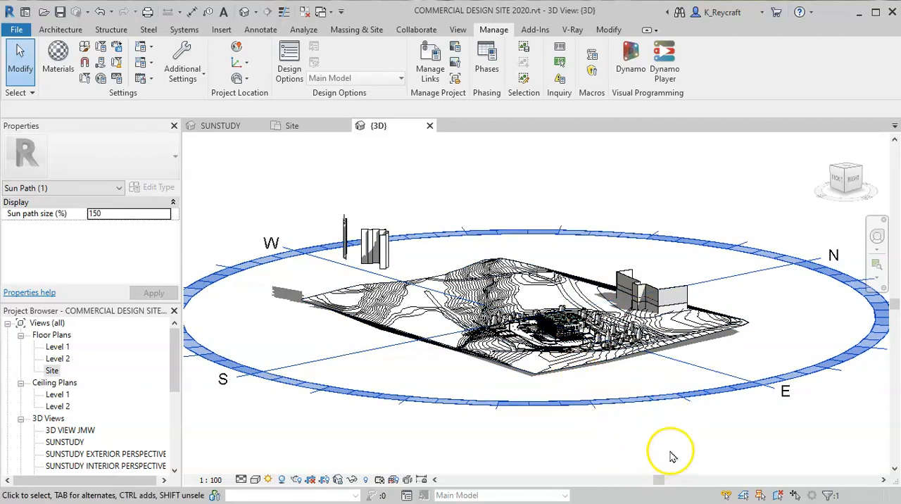
scroll(577, 348, up, 10)
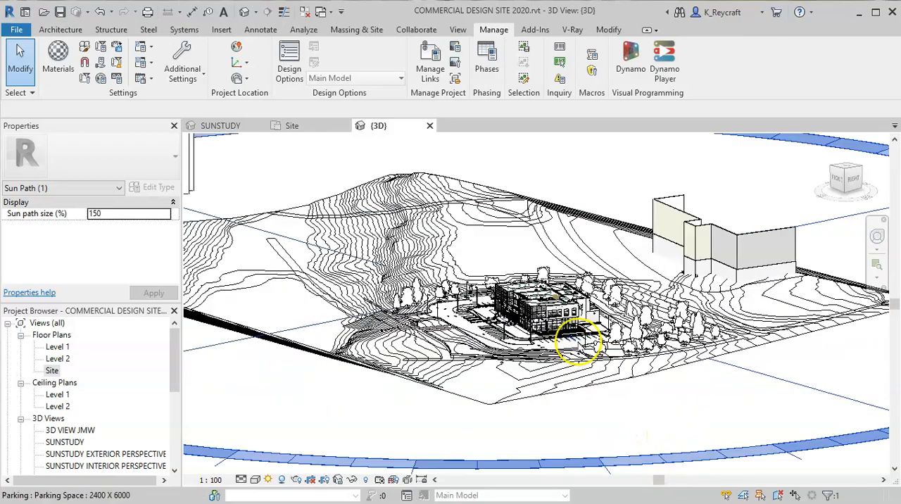
scroll(575, 357, up, 5)
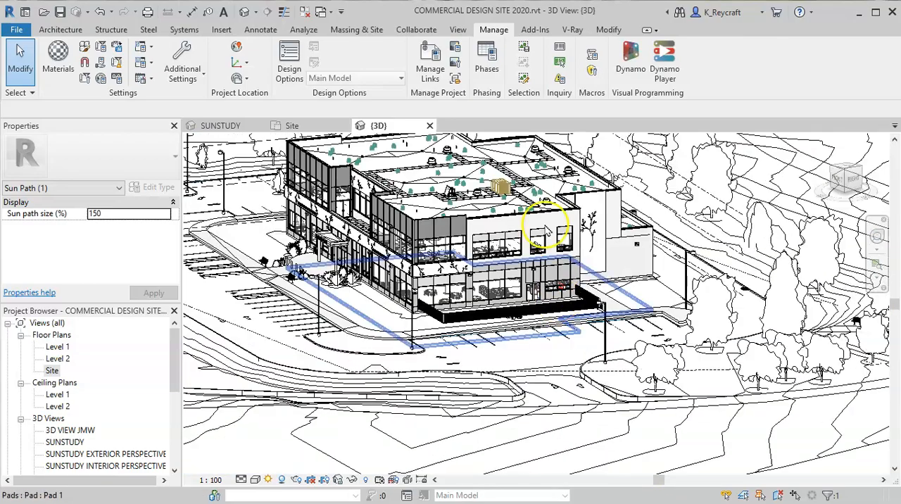
scroll(640, 331, down, 10)
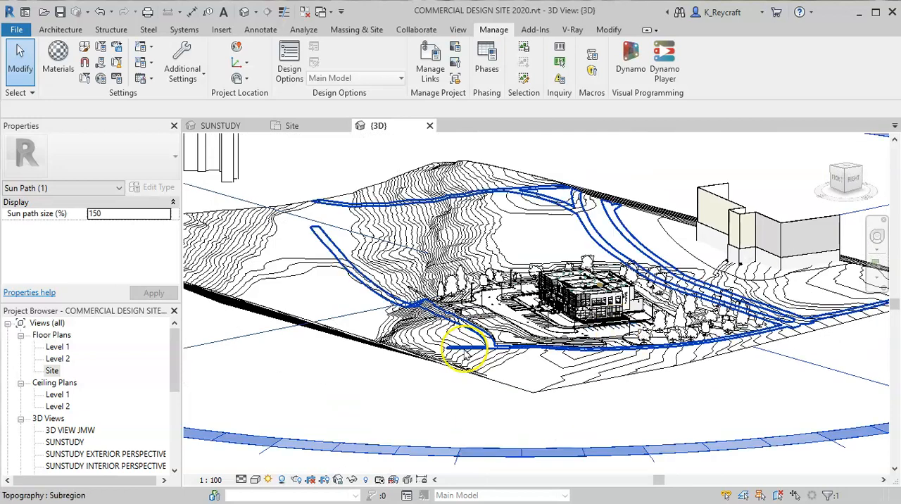
scroll(423, 380, down, 4)
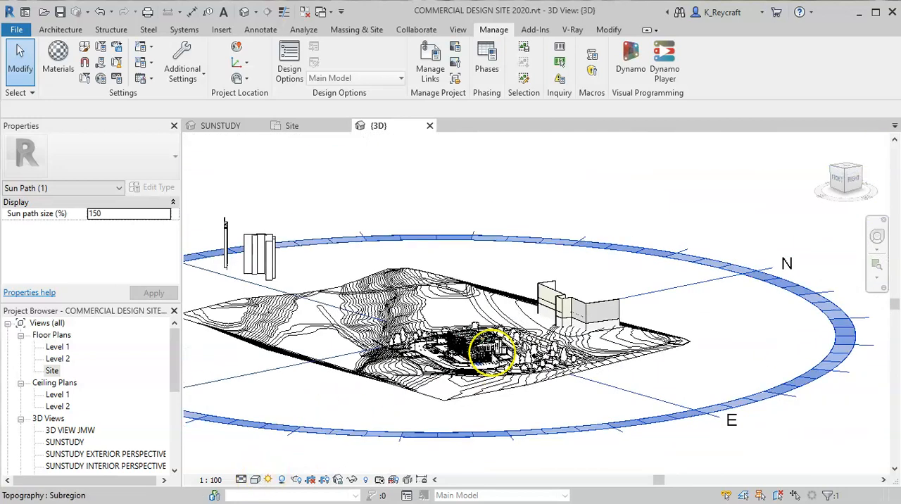
- Look over the sun path's own options and the view's sun path options without choosing any, and clear the selection
mouse_move(584, 411)
middle_down()
mouse_move(596, 382)
mouse_move(639, 394)
mouse_move(629, 382)
middle_up()
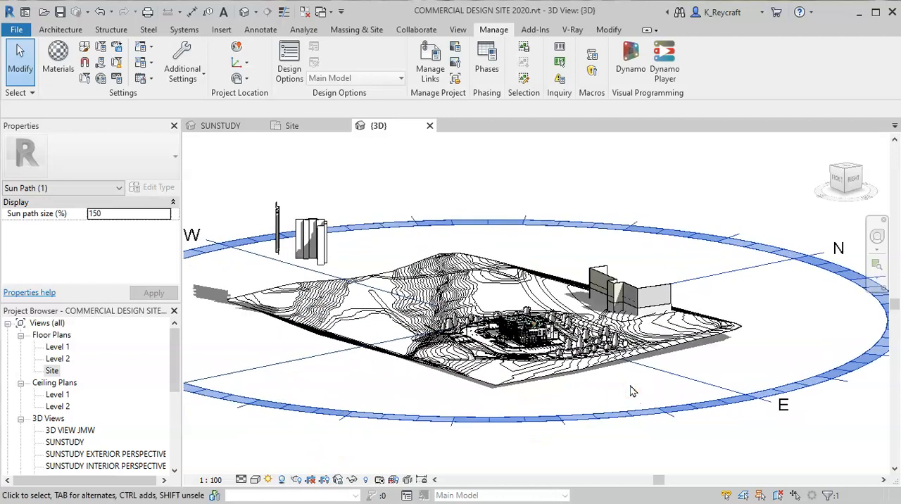
right_click(509, 419)
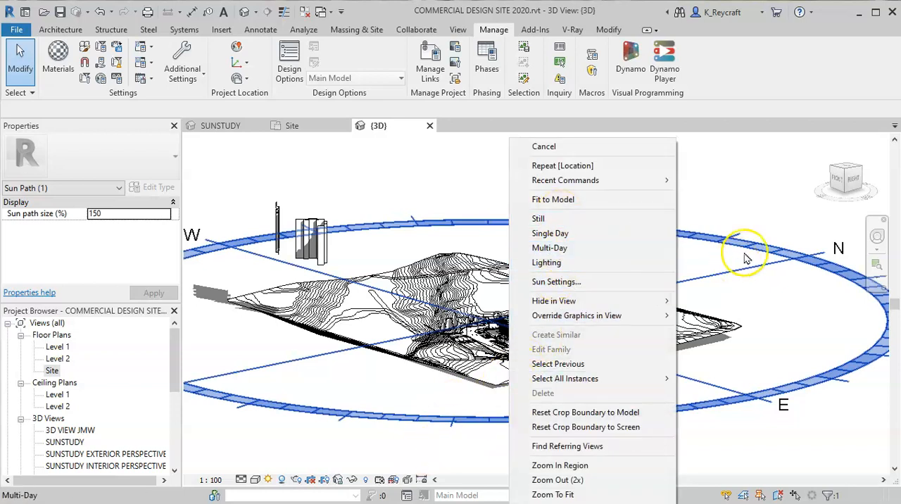
click(776, 206)
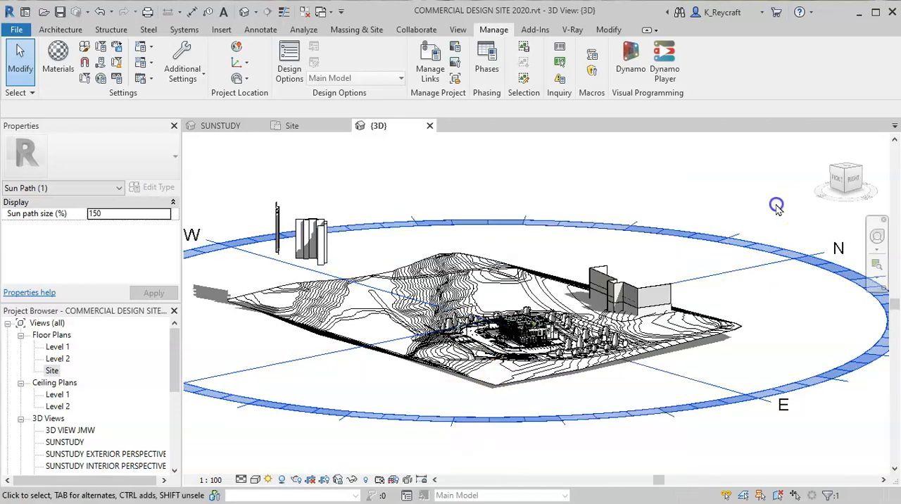
click(268, 479)
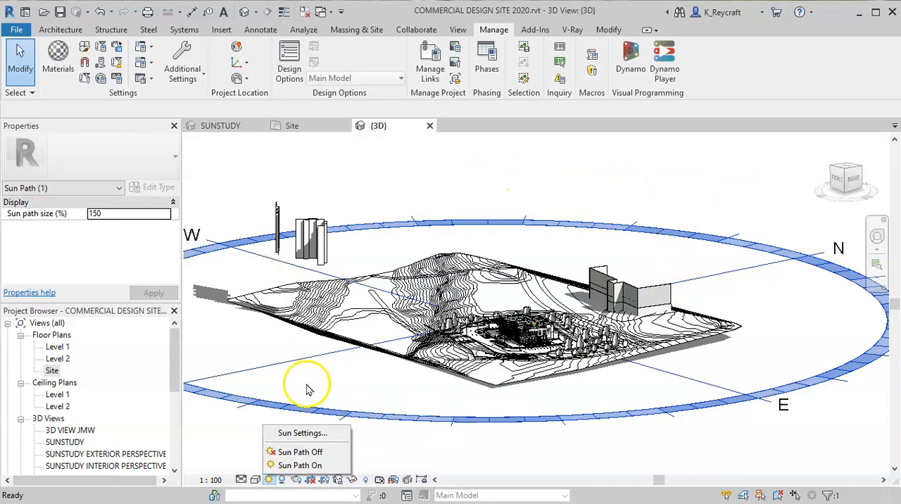
click(731, 219)
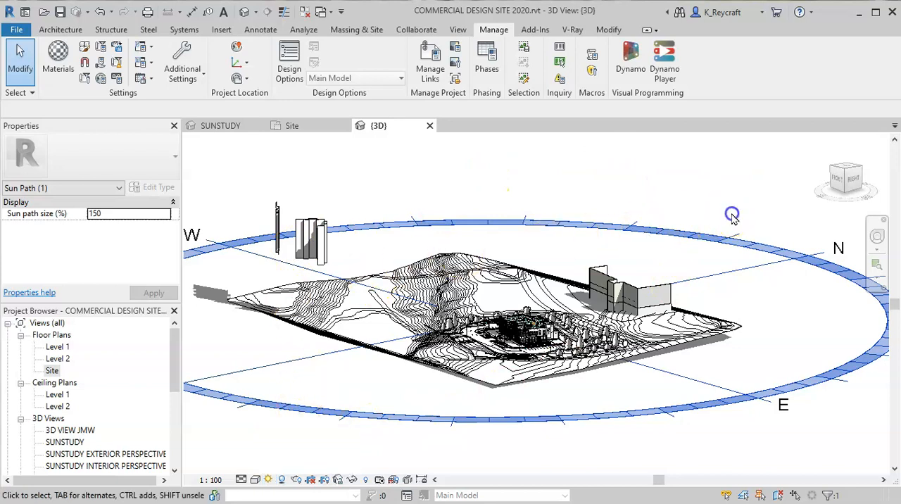
click(732, 218)
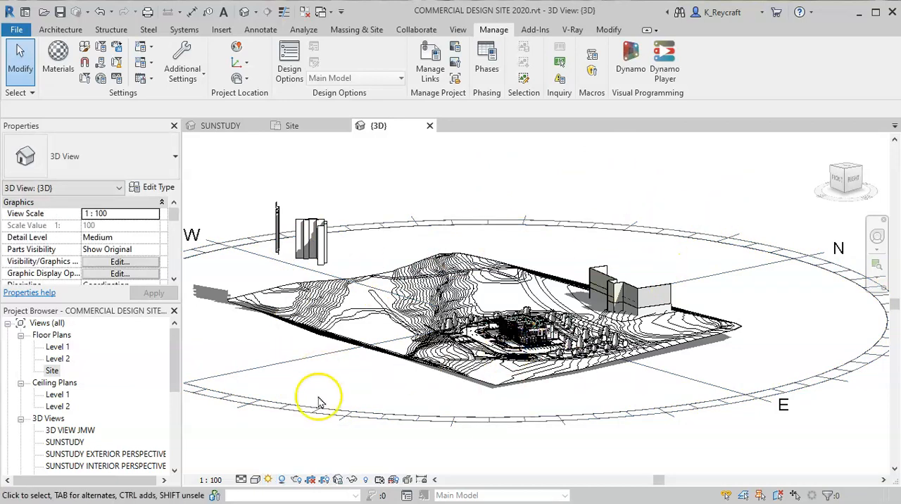
- Turn the sun path off in the 3D view
click(269, 480)
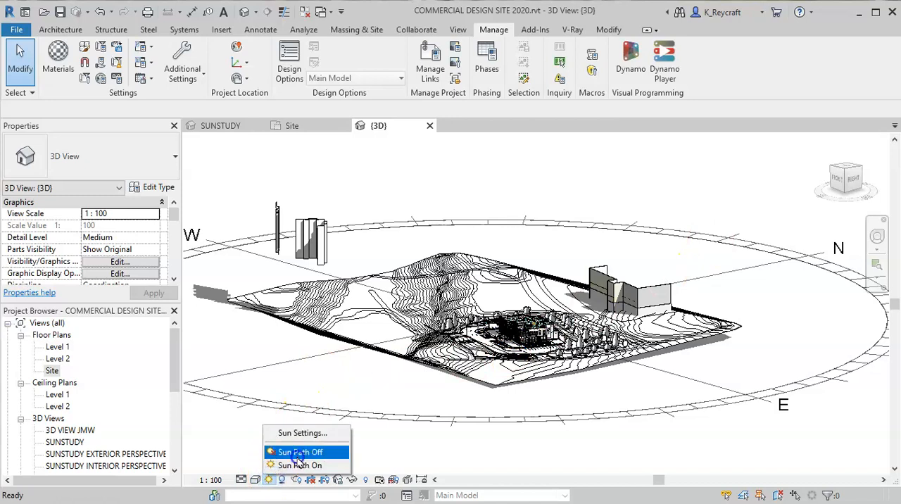
click(300, 452)
click(269, 480)
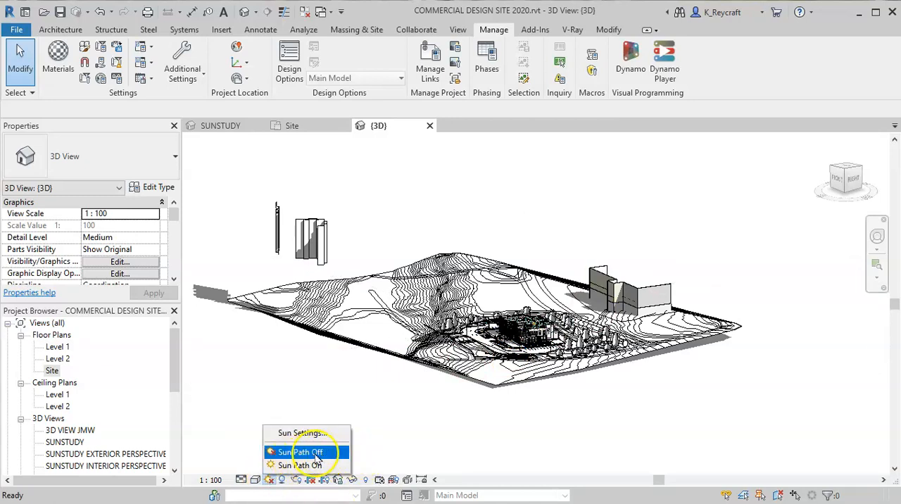
click(489, 446)
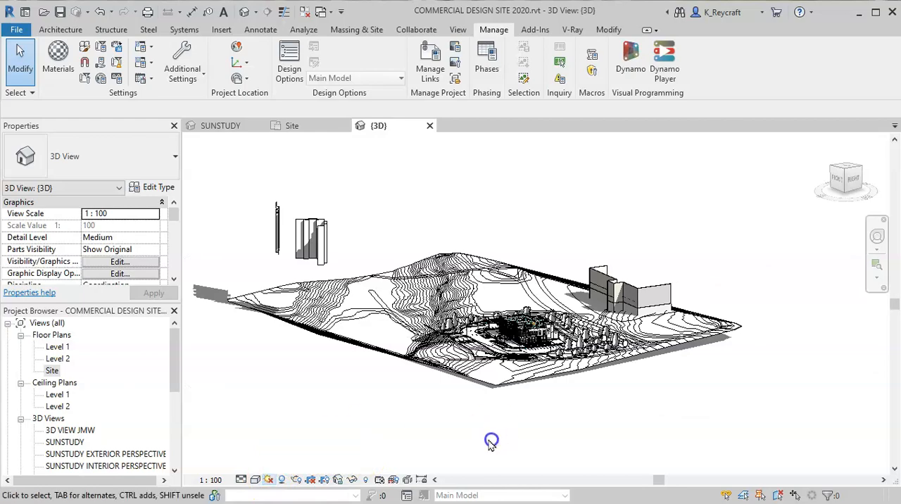
- Open the Sun Settings for the 3D view and compare the Still, Single Day, Multi-Day and Lighting solar study options
scroll(519, 342, up, 4)
scroll(519, 342, up, 5)
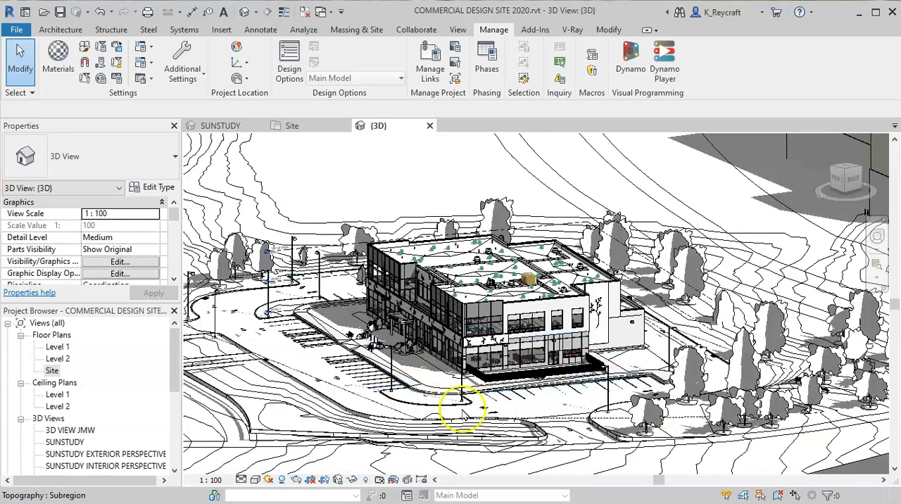
click(268, 479)
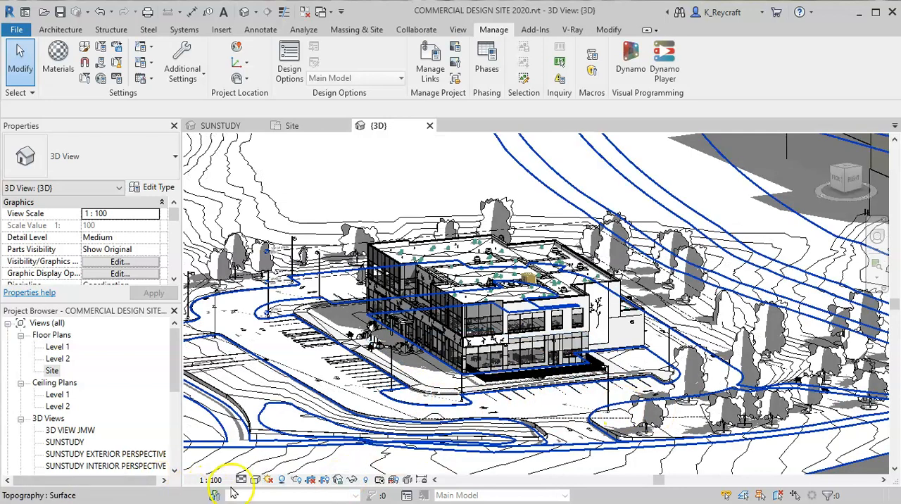
click(268, 480)
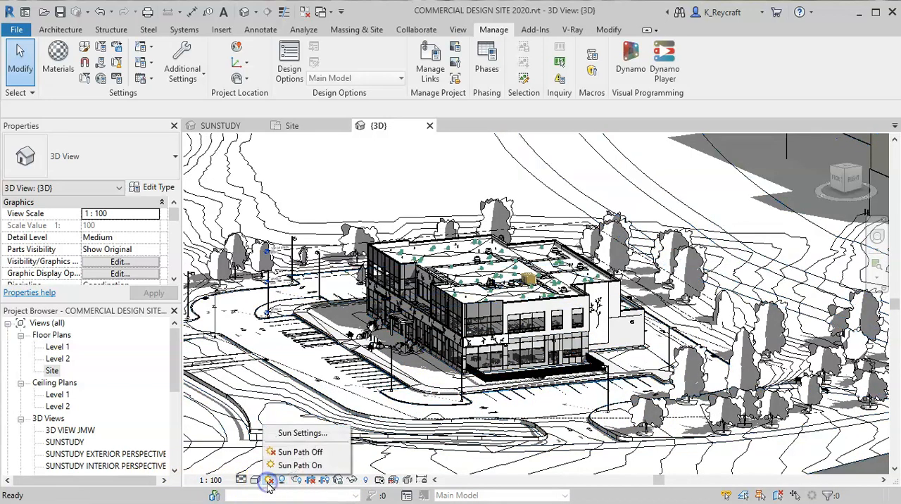
click(302, 432)
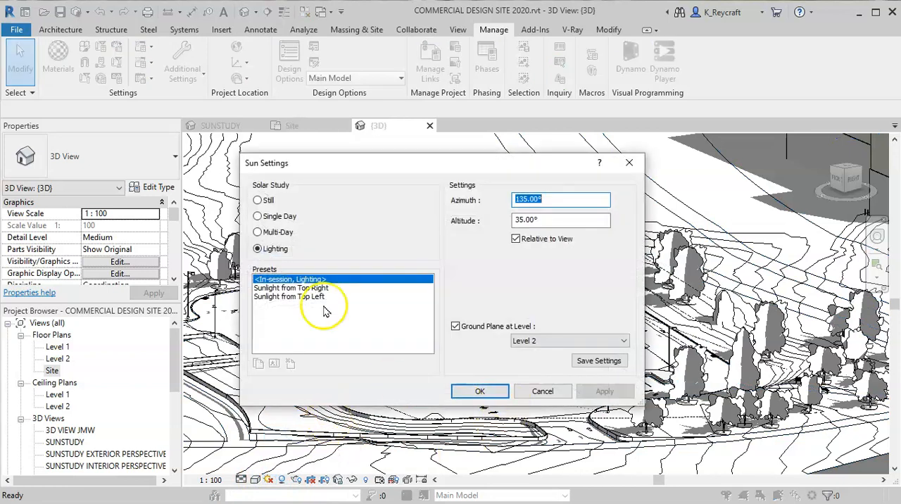
click(259, 200)
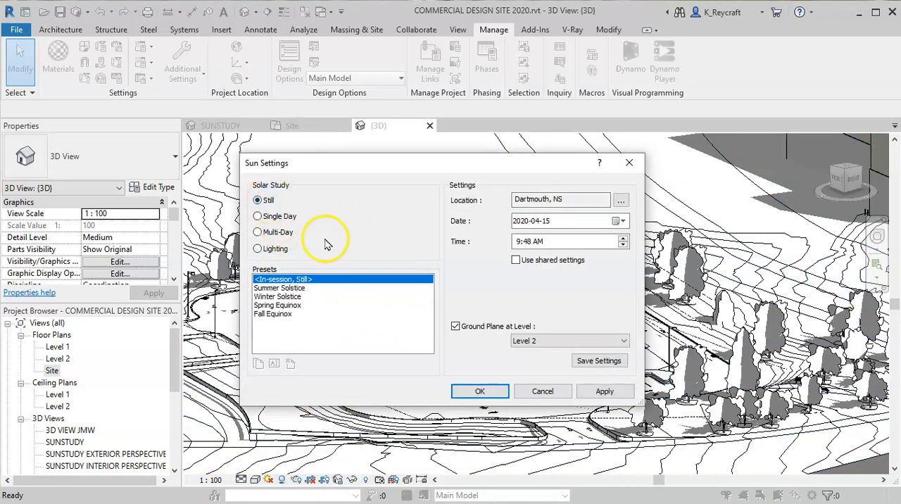
click(279, 217)
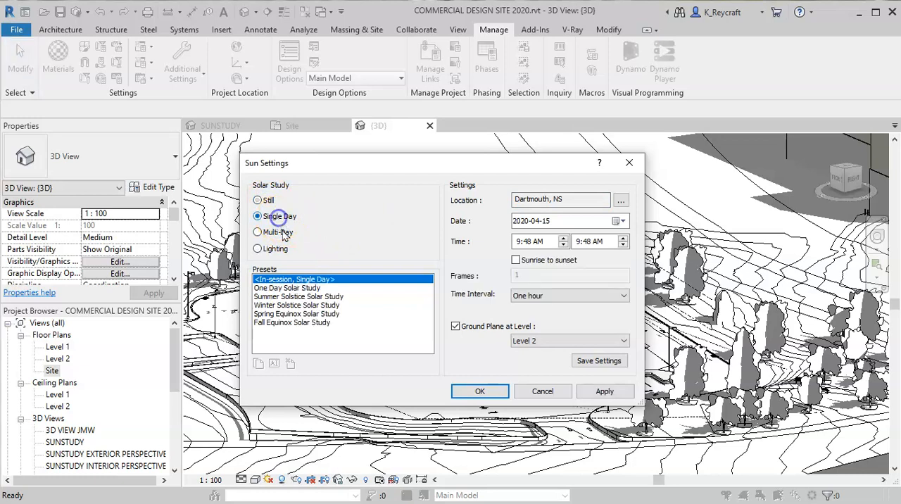
click(280, 233)
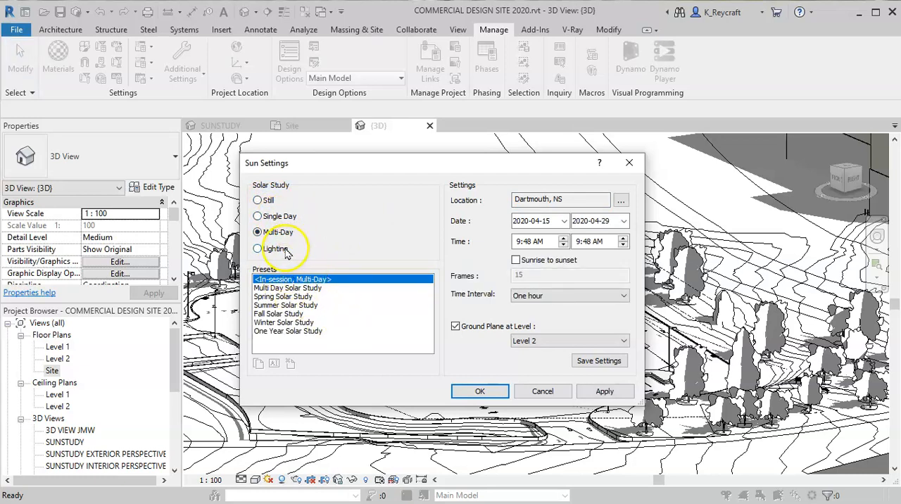
click(280, 249)
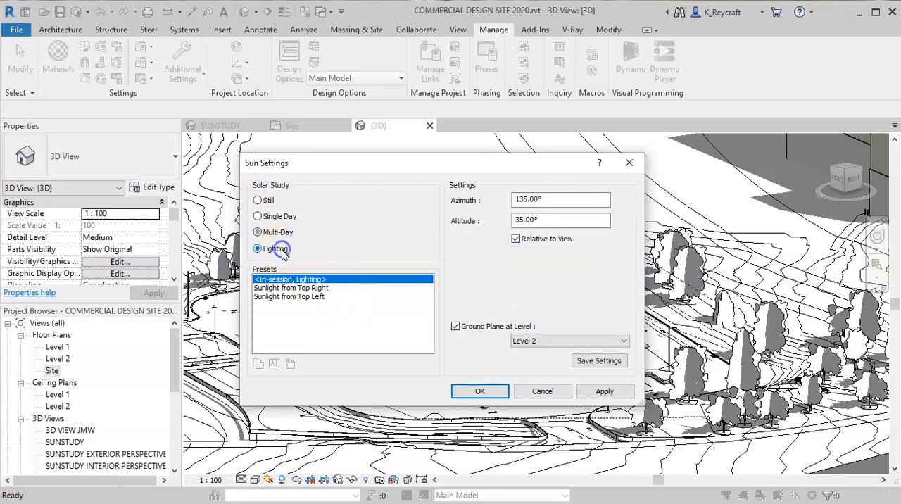
- Set the solar study to Still, disable Ground Plane at Level, and accept the sun settings
click(268, 200)
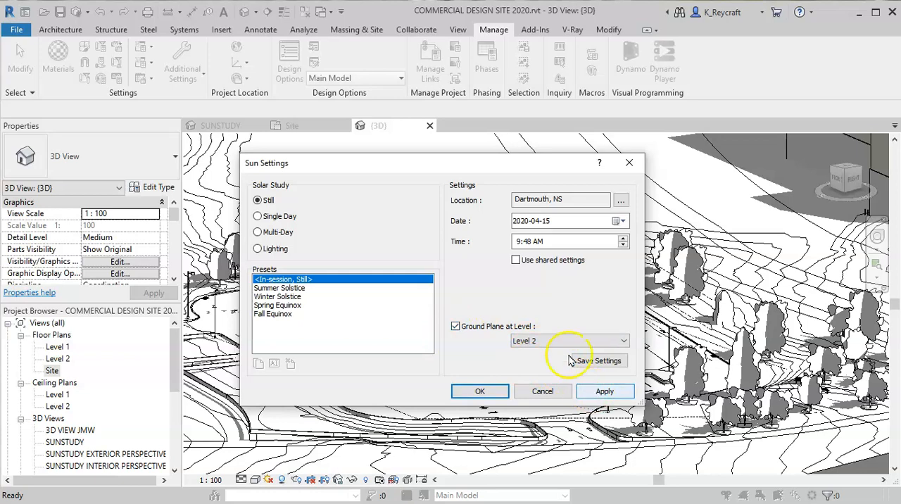
click(455, 327)
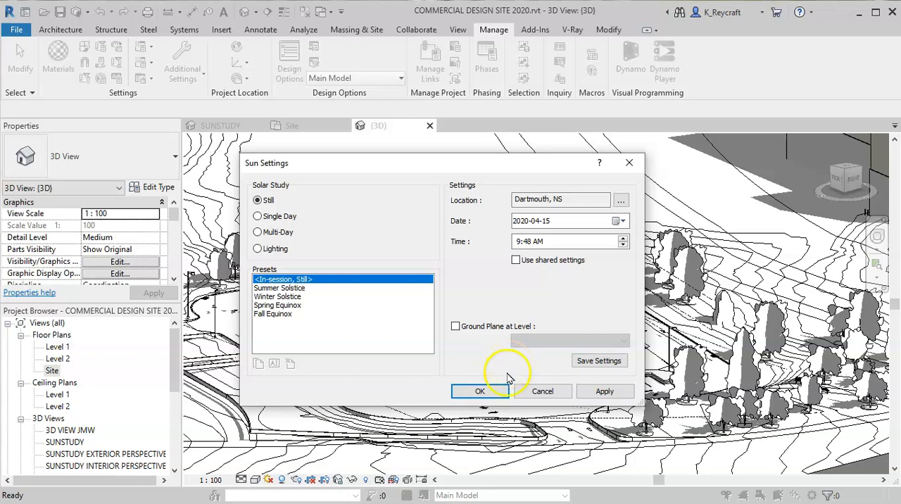
click(482, 391)
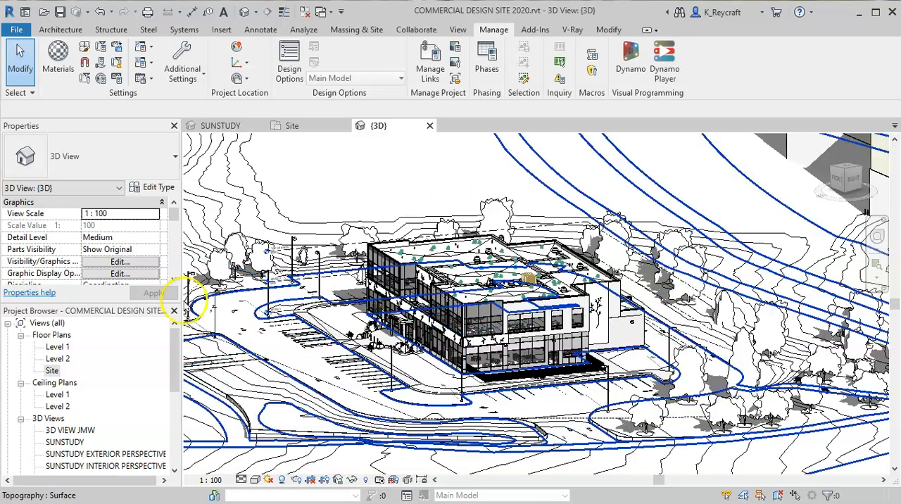
- Set the Still solar study's time to 4:00 PM in the Sun Settings and accept it
click(269, 480)
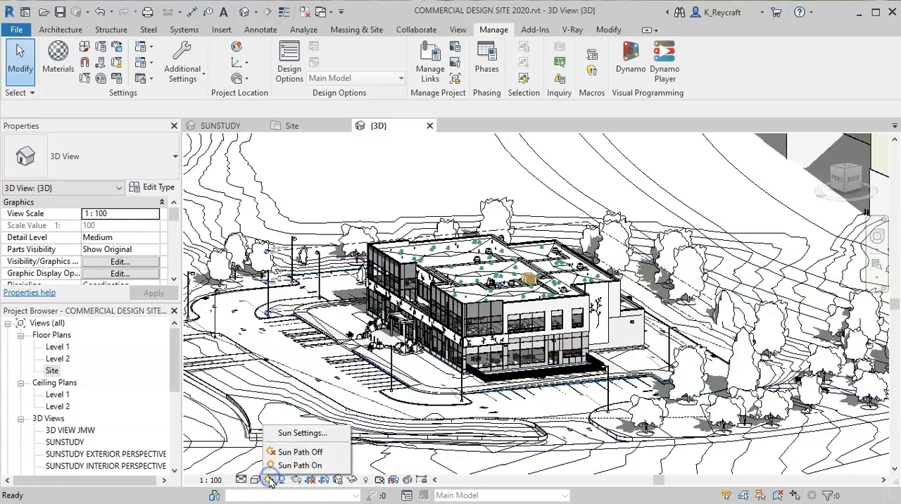
click(301, 432)
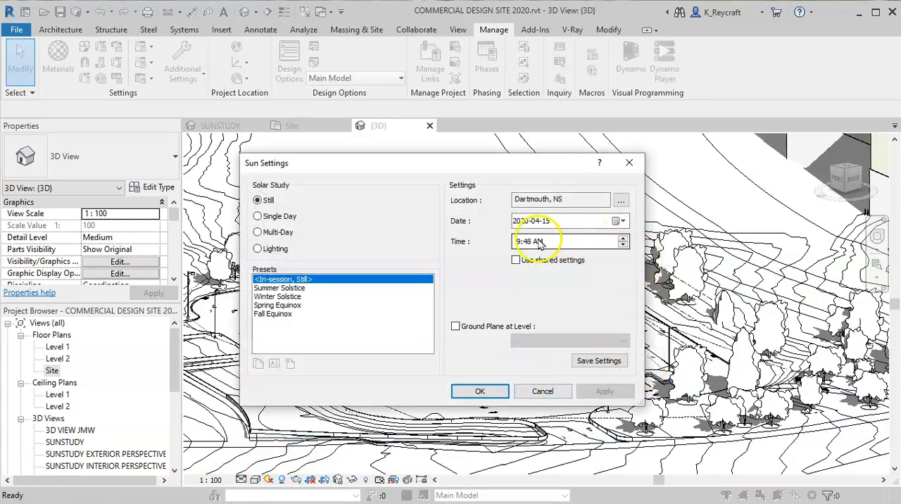
click(517, 241)
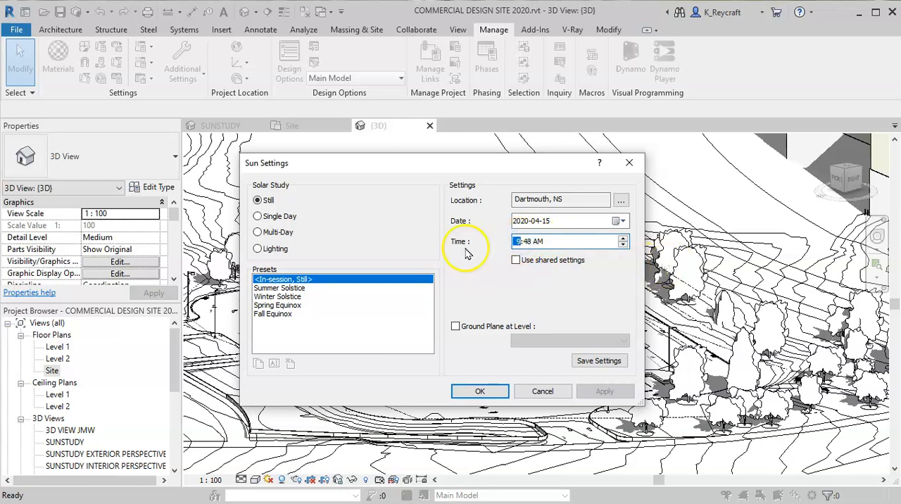
text(4:)
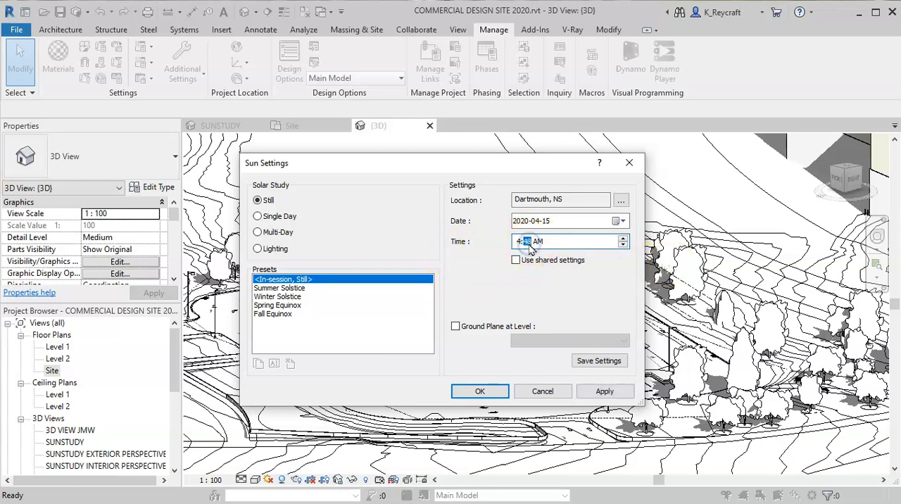
text(00)
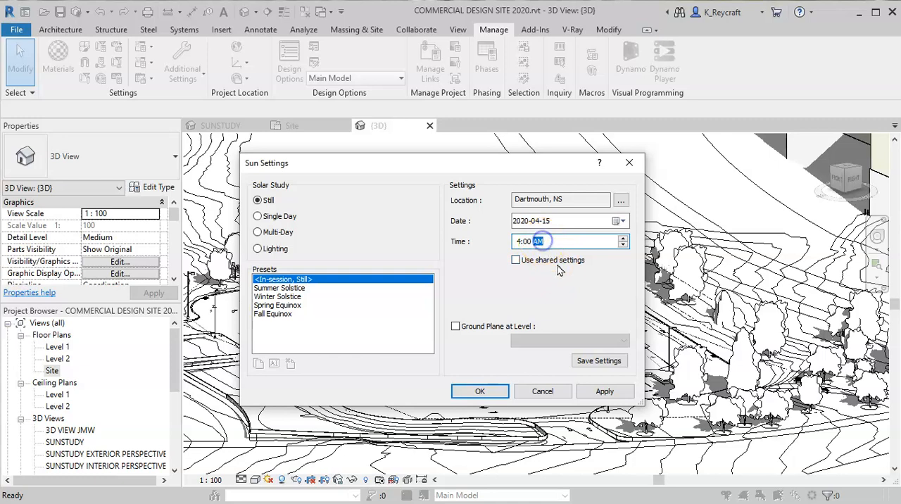
click(622, 242)
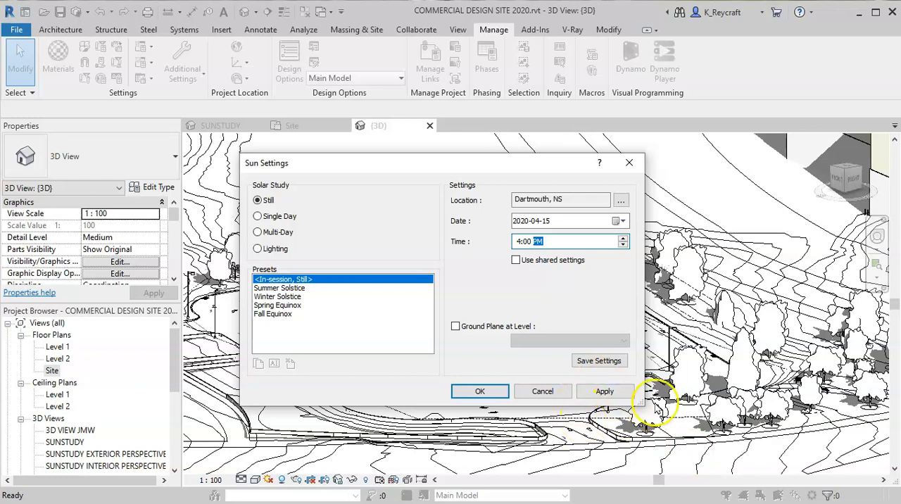
click(463, 391)
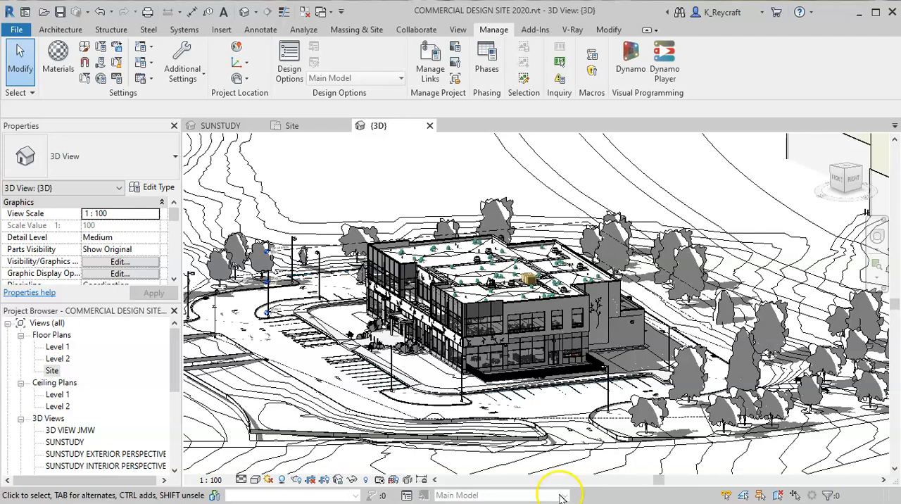
- Switch the solar study to Single Day in the Sun Settings and make it run from sunrise to sunset
scroll(546, 350, up, 1)
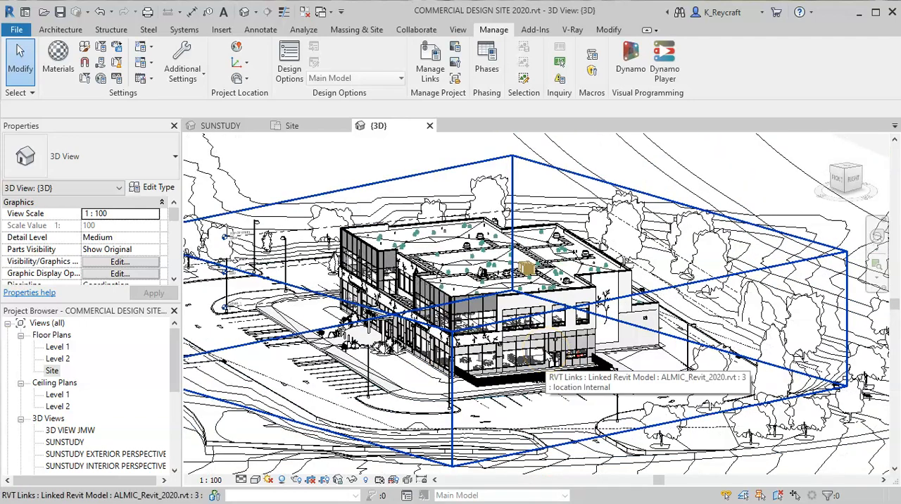
scroll(546, 349, up, 2)
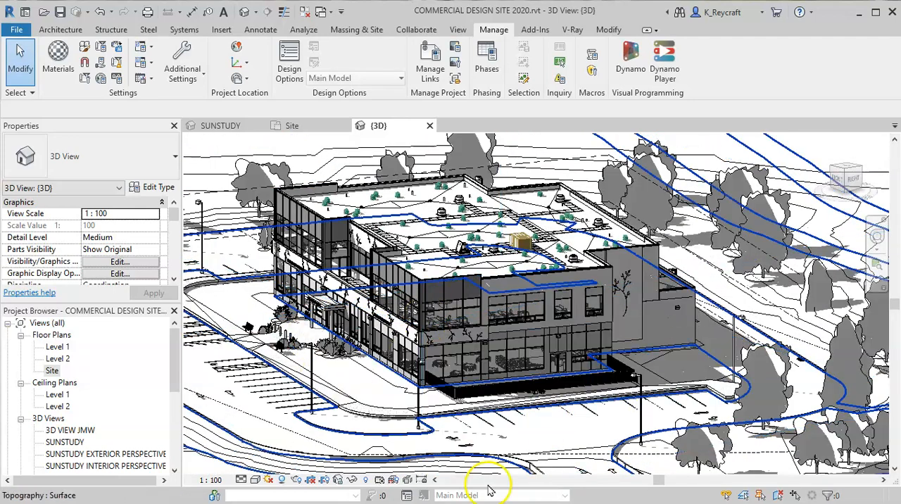
click(268, 479)
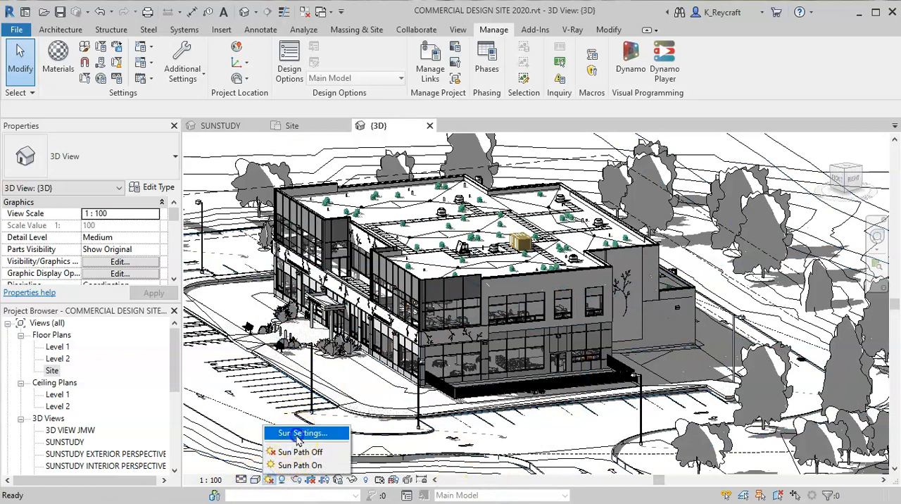
click(295, 432)
click(282, 218)
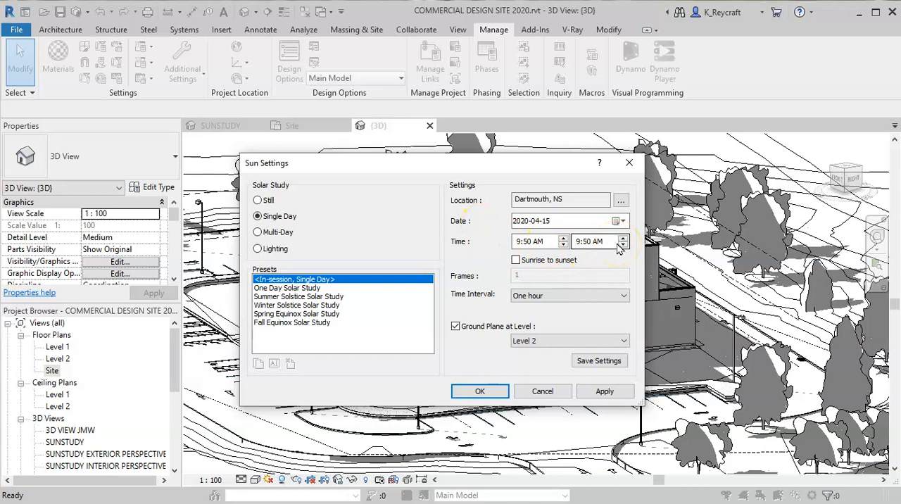
click(517, 263)
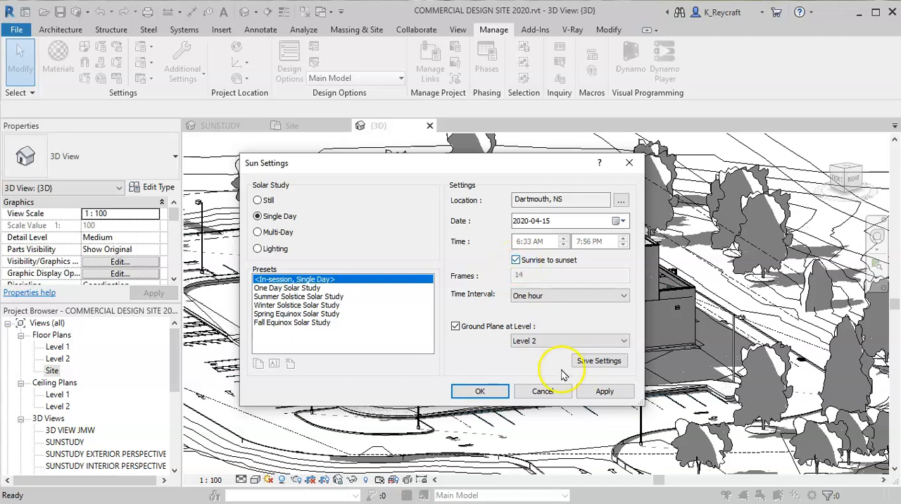
- Keep the Single Day study's time interval at One hour, disable Ground Plane at Level, and accept the sun settings
click(543, 297)
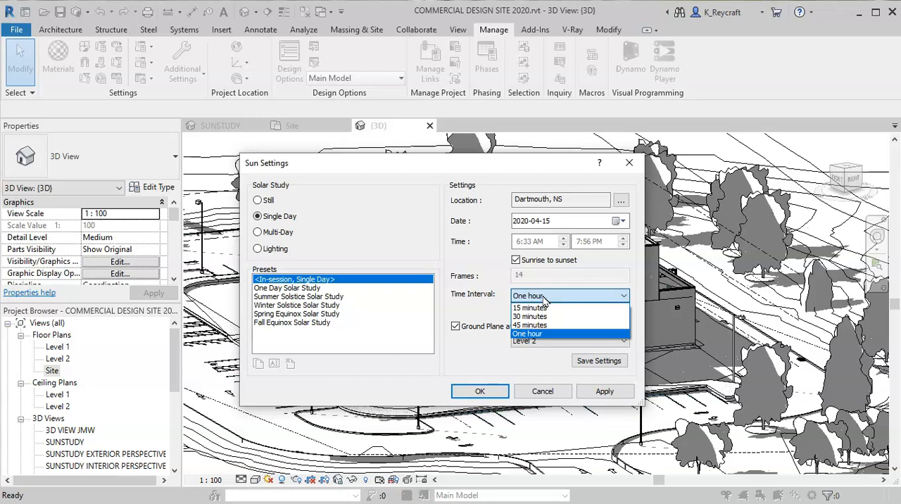
click(533, 334)
click(456, 326)
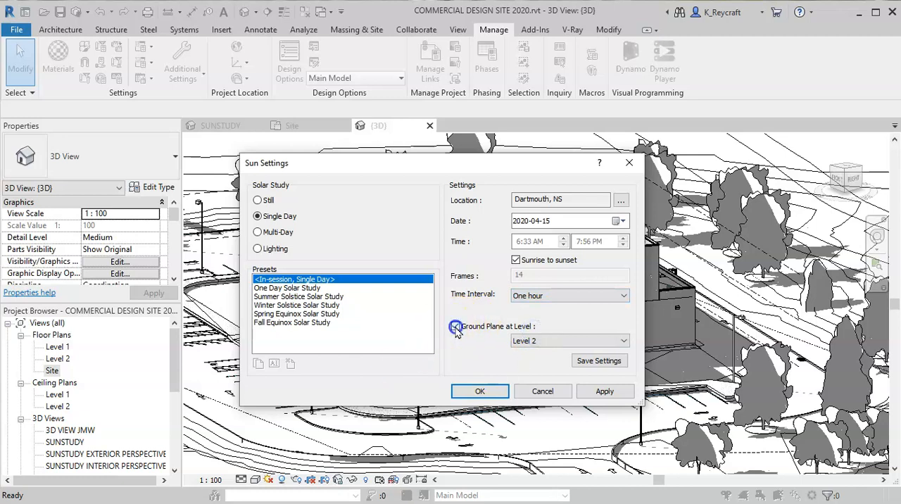
click(481, 394)
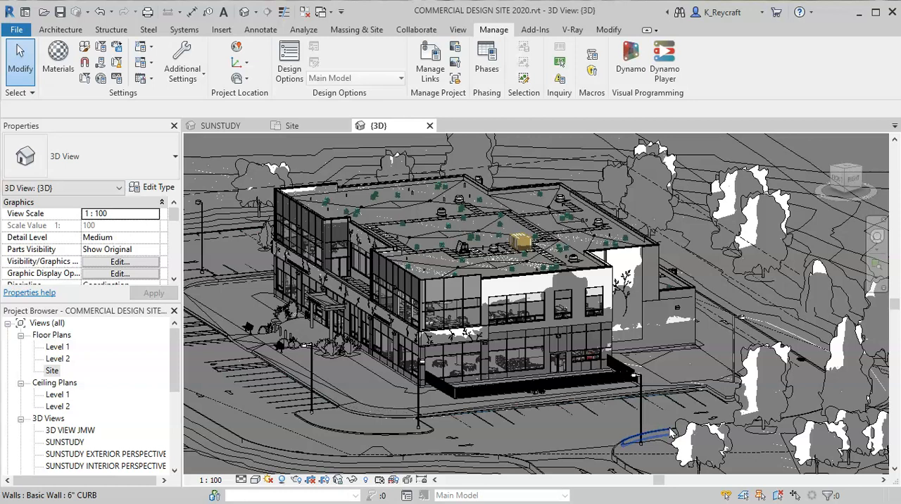
- Preview the Single Day solar study and play its animation
click(268, 482)
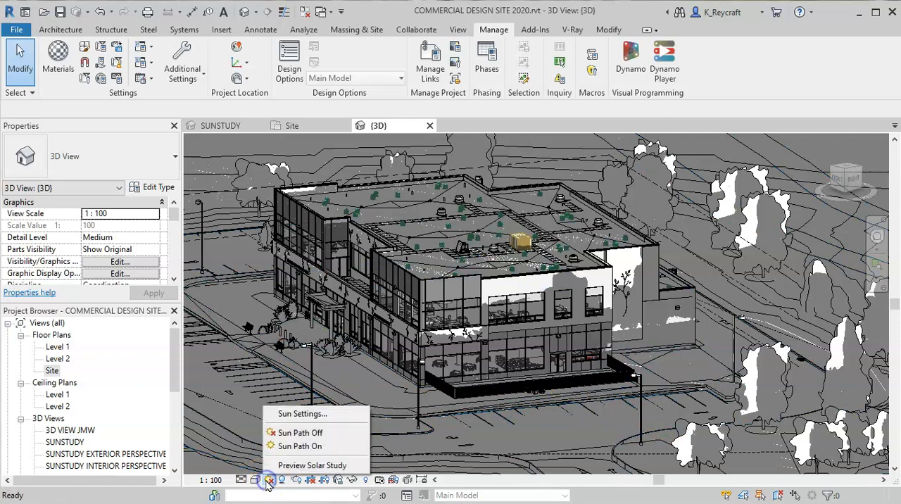
click(317, 467)
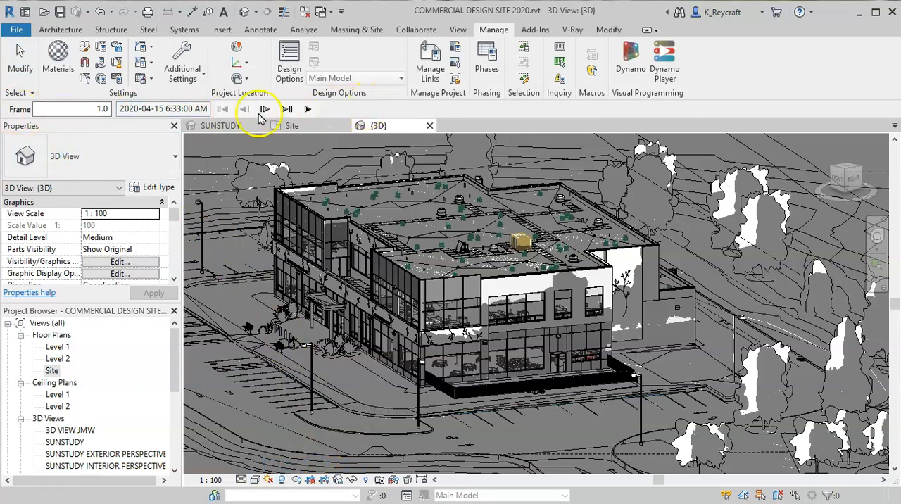
click(311, 113)
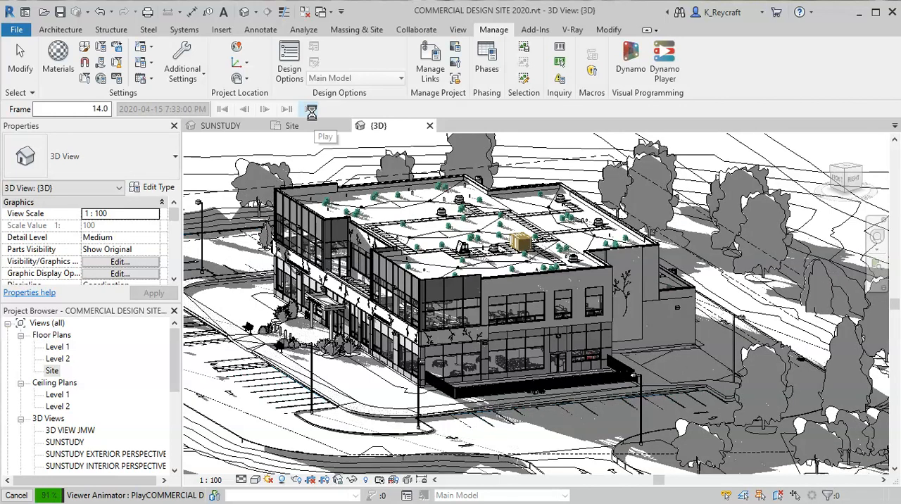
click(309, 110)
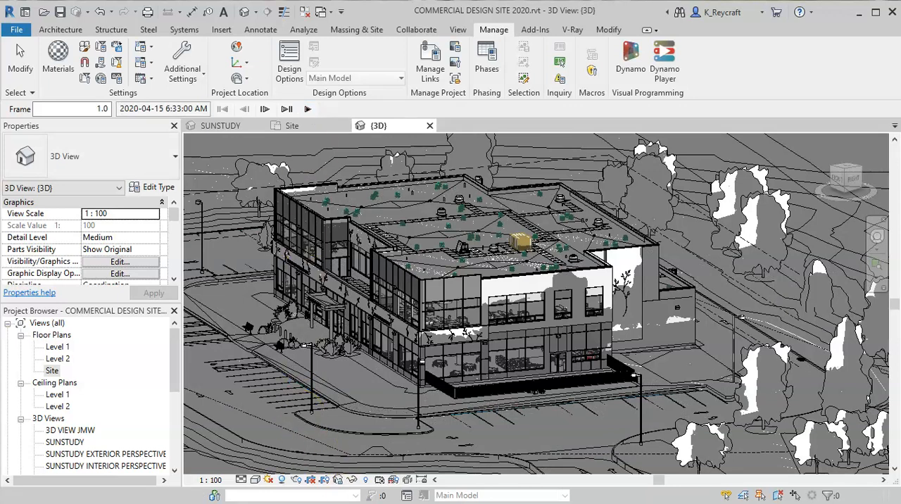
- Set the Single Day study's time interval to 30 minutes in the Sun Settings and play the animation
click(270, 479)
click(310, 413)
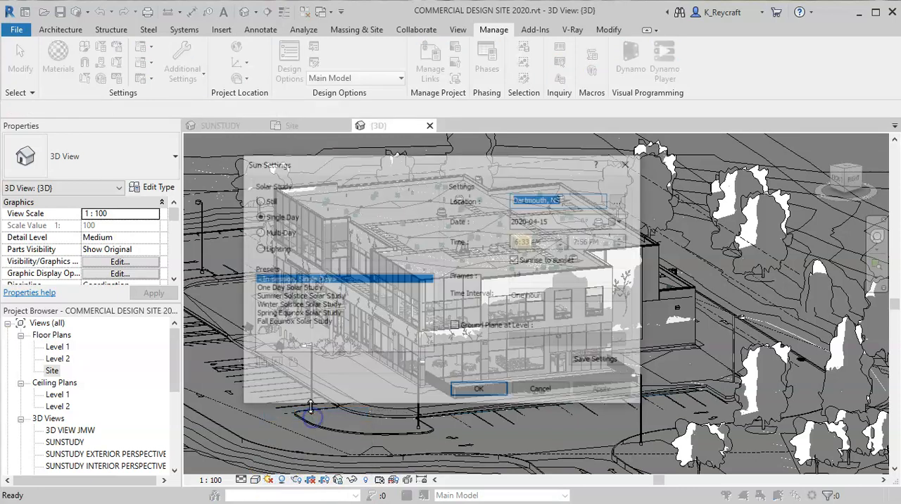
click(554, 297)
click(553, 314)
click(487, 392)
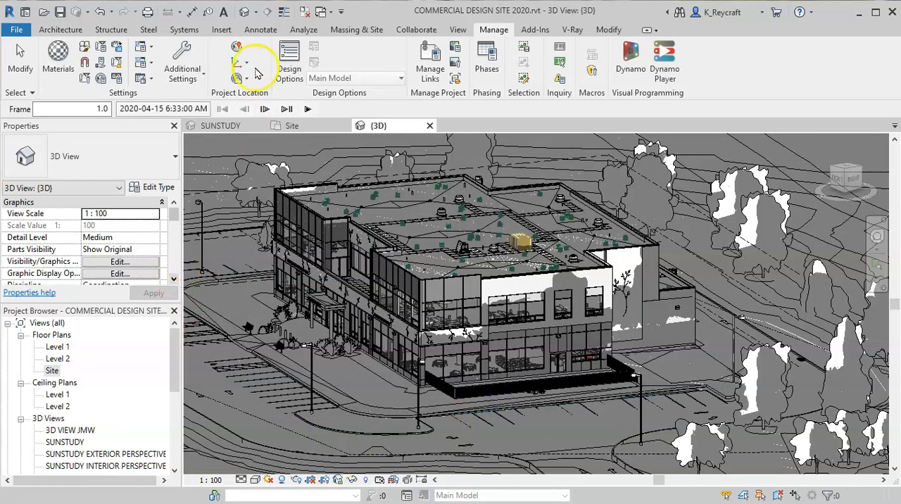
click(309, 110)
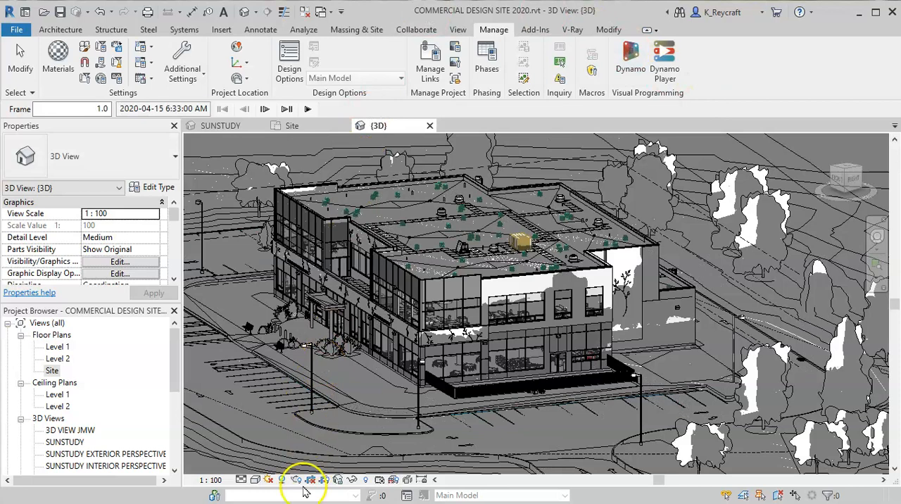
- Set the Single Day study's time interval to 15 minutes in the Sun Settings and play the animation
click(280, 480)
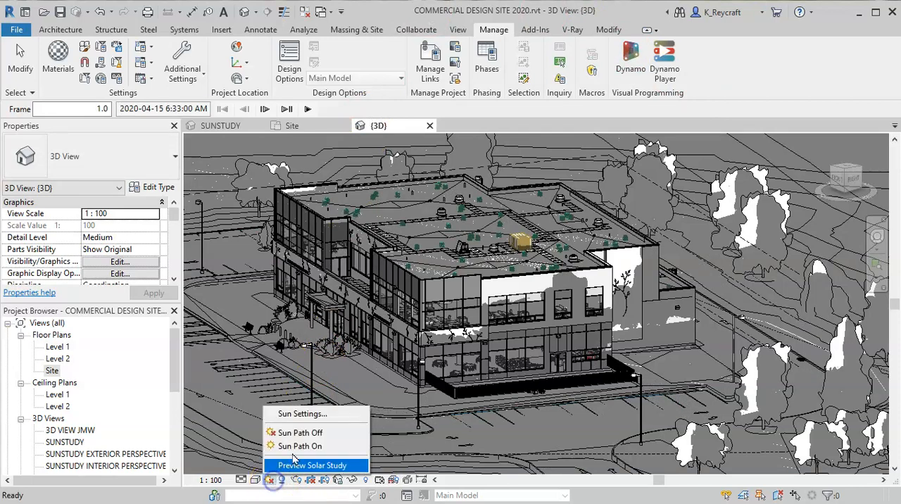
click(310, 415)
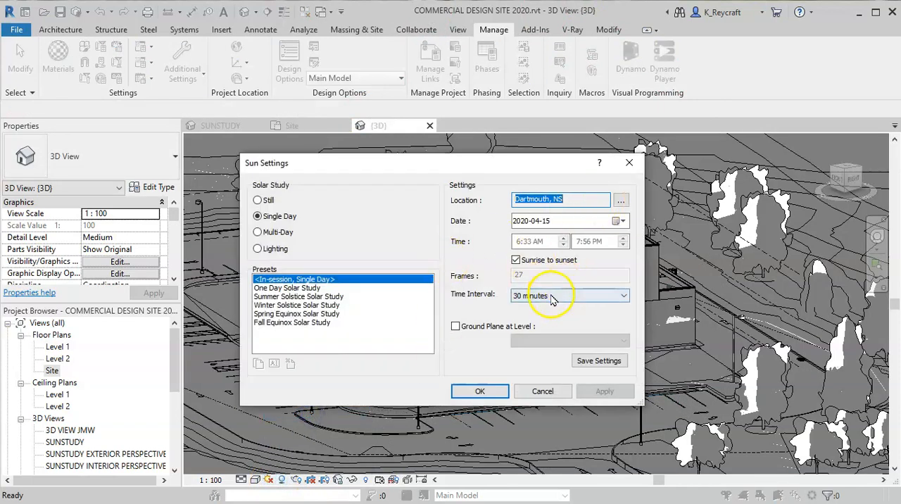
click(551, 296)
click(542, 308)
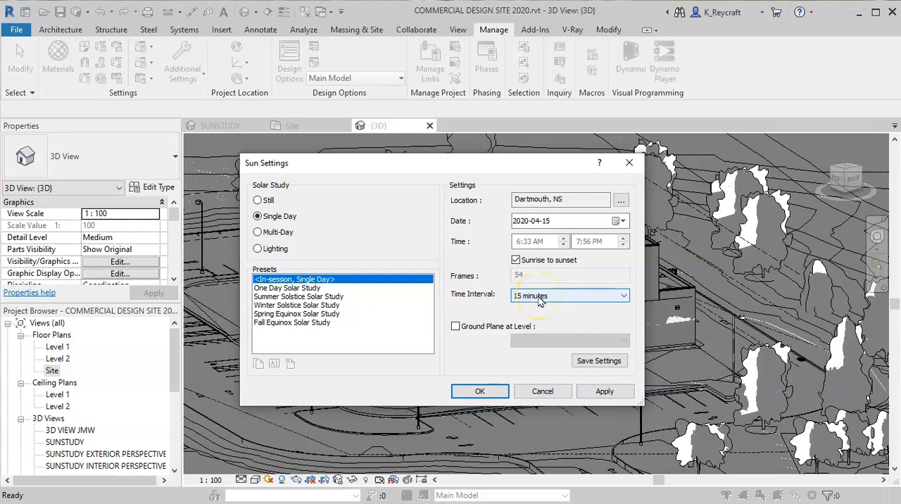
click(481, 392)
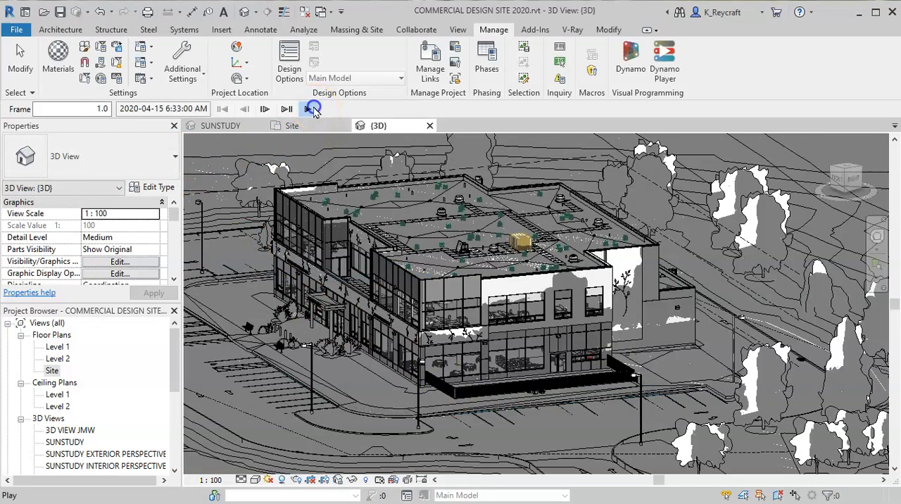
click(310, 110)
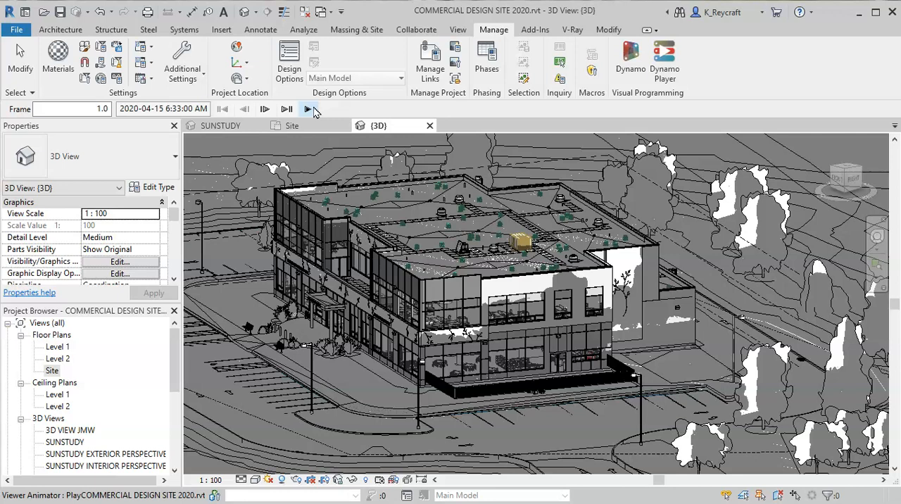
- Switch the solar study to Multi-Day in the Sun Settings
click(268, 481)
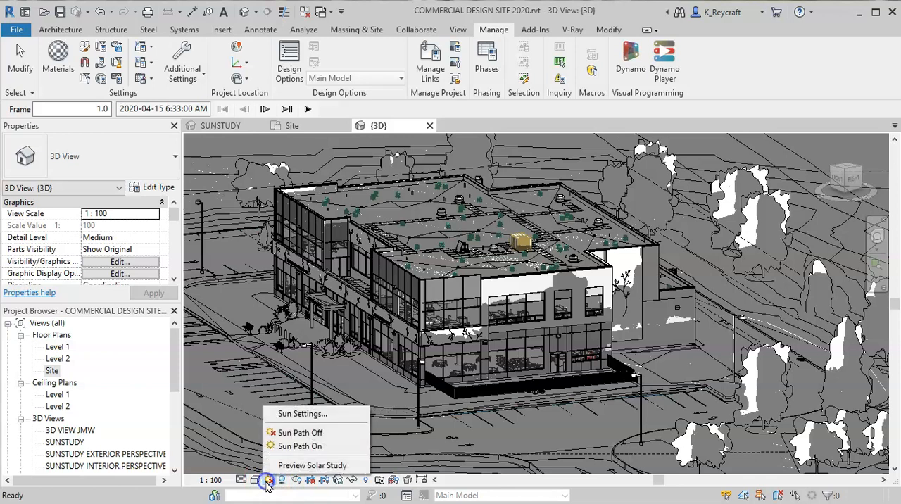
click(307, 414)
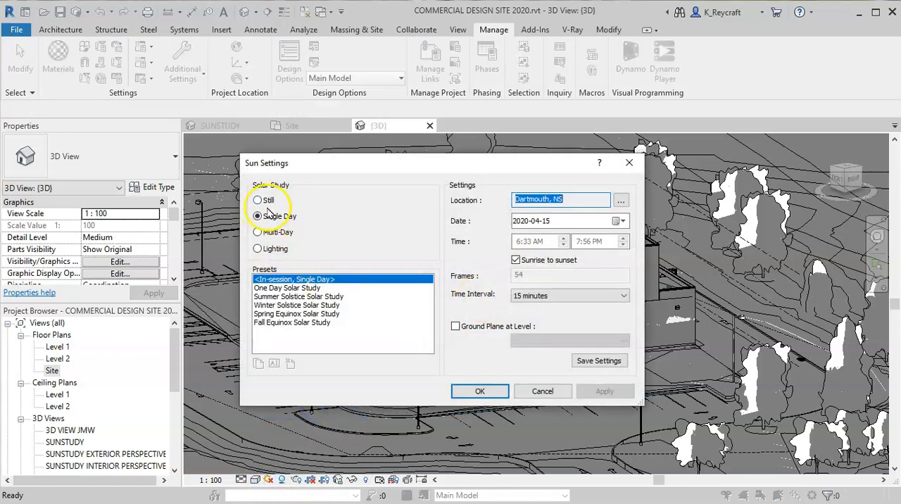
click(258, 233)
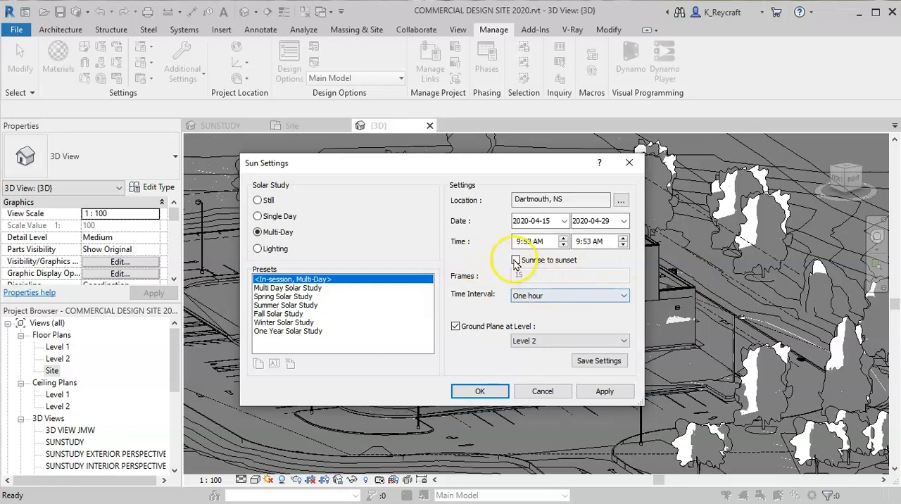
- Examine the dates and times of the Multi Day, Spring, Summer, Fall and Winter Solar Study presets
click(274, 288)
click(280, 296)
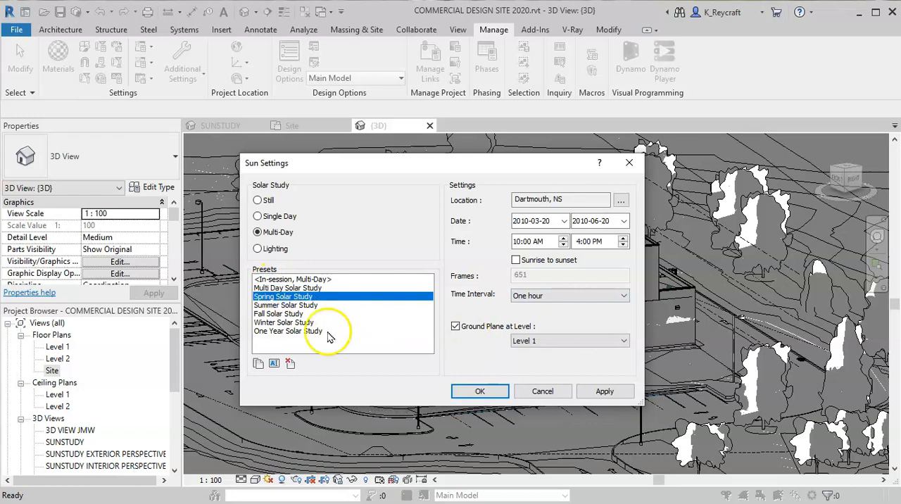
click(273, 304)
click(276, 313)
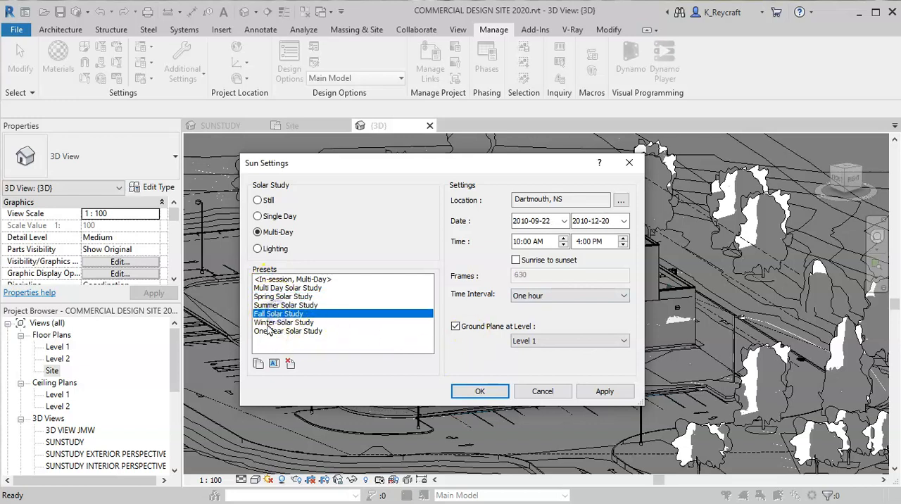
click(276, 321)
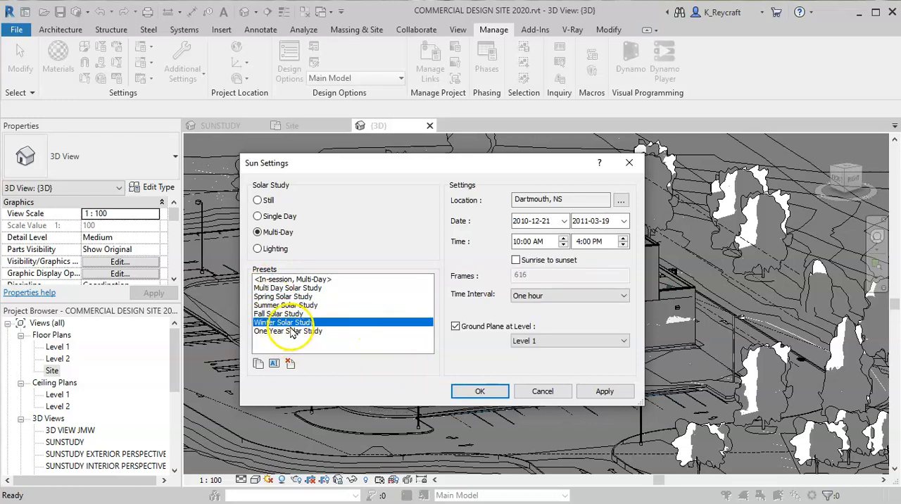
click(271, 313)
click(273, 304)
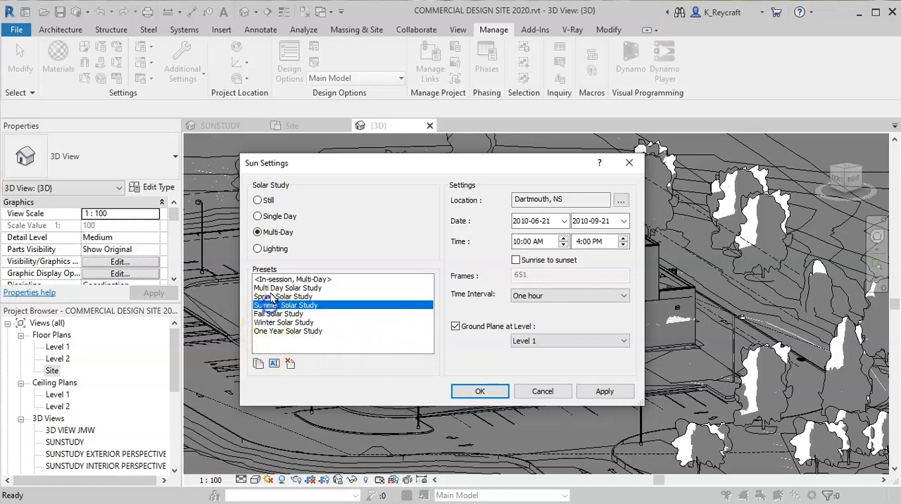
click(274, 296)
click(309, 289)
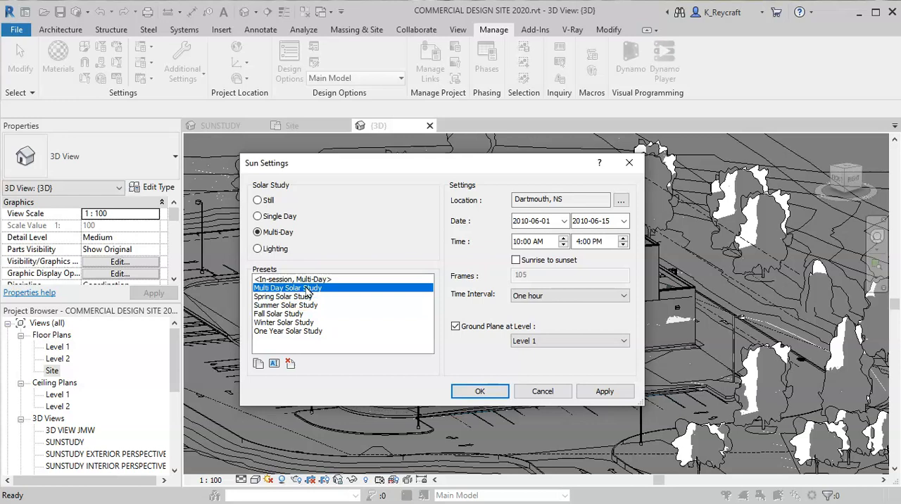
- Choose the One Year Solar Study preset and make it run from sunrise to sunset with a One hour interval
click(275, 330)
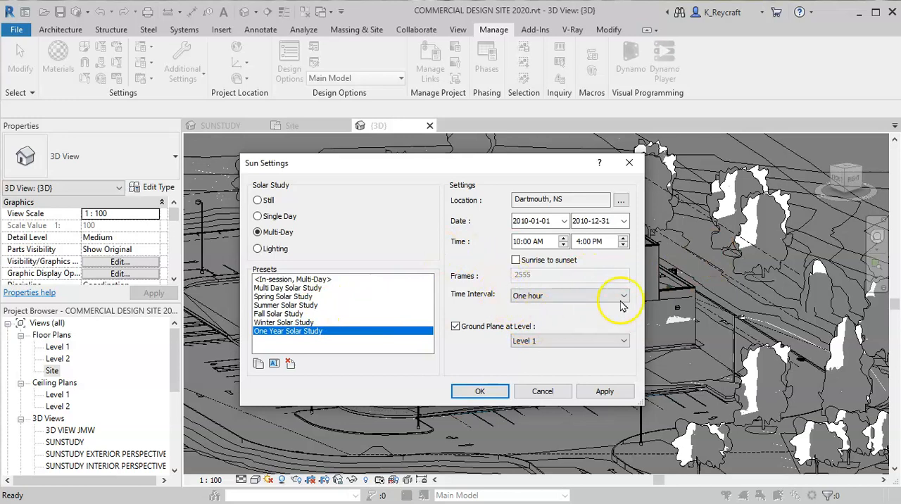
click(516, 261)
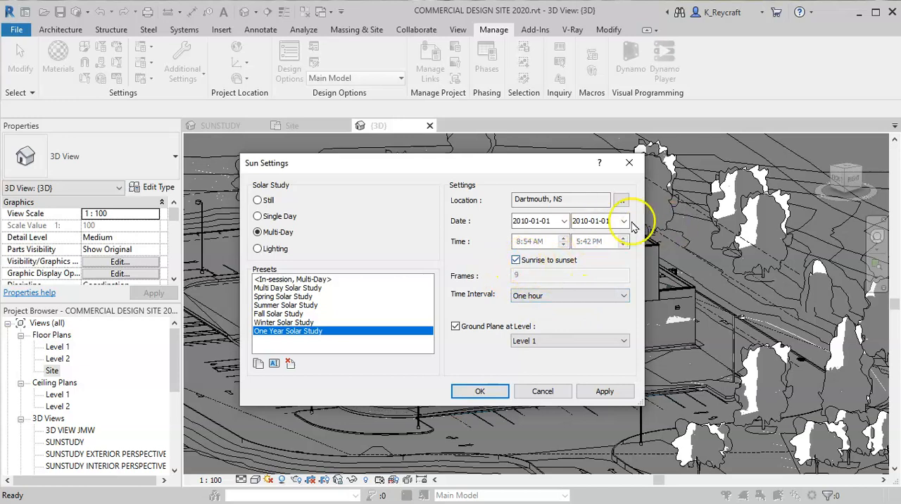
click(515, 261)
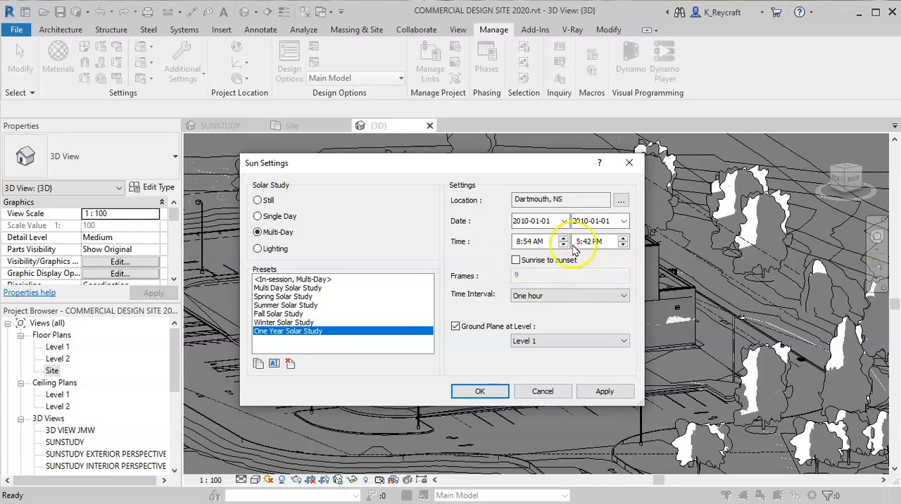
click(515, 261)
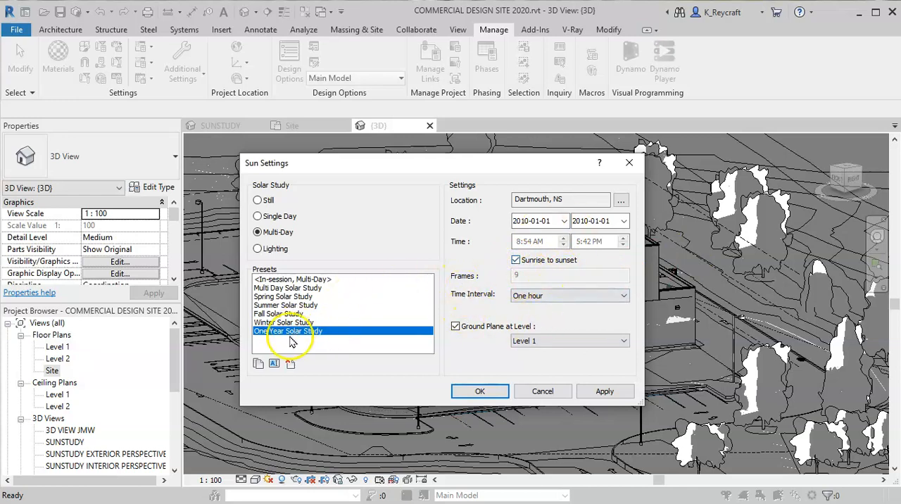
click(554, 299)
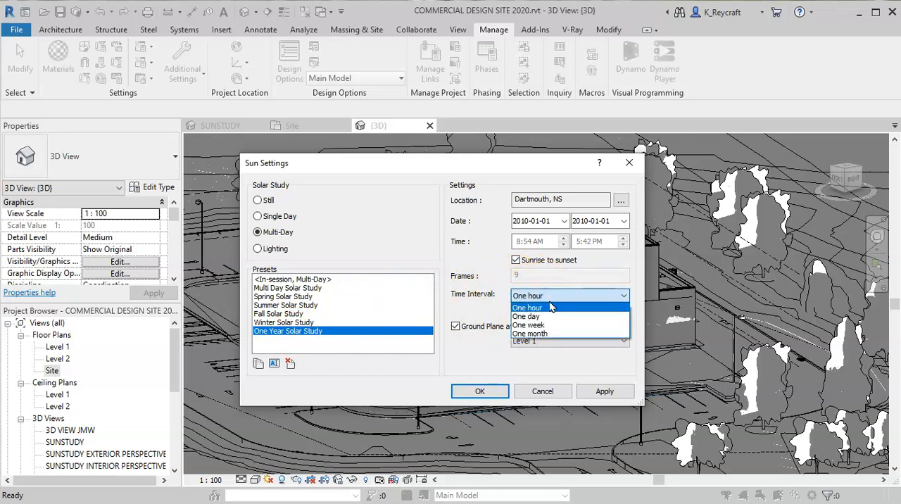
click(551, 309)
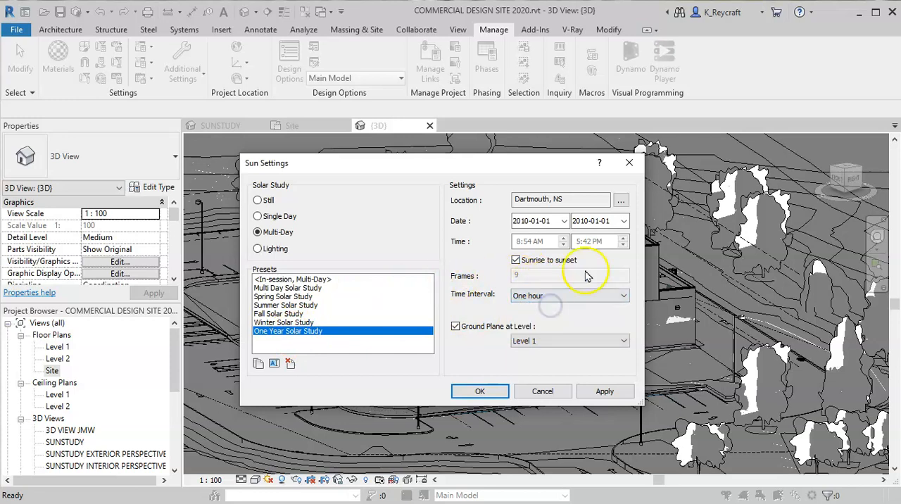
- Set the One Year Solar Study's date range from 2010-01-01 to 2010-12-31
click(564, 221)
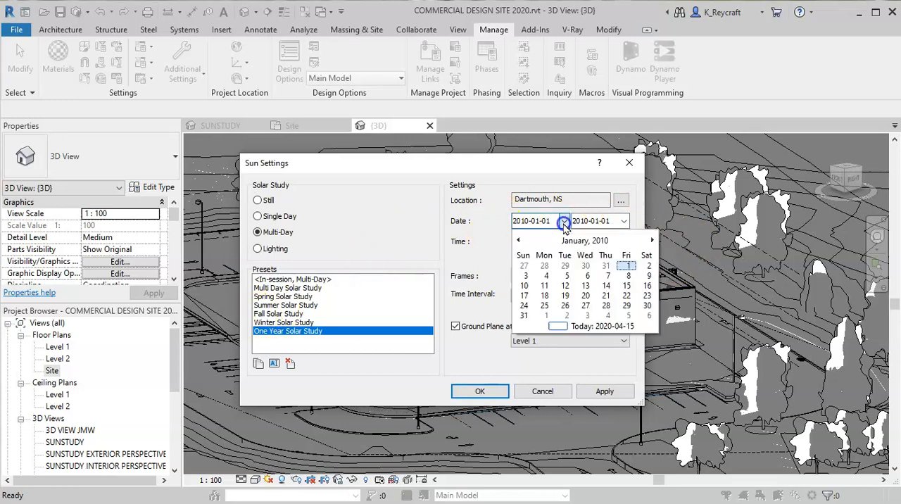
click(627, 265)
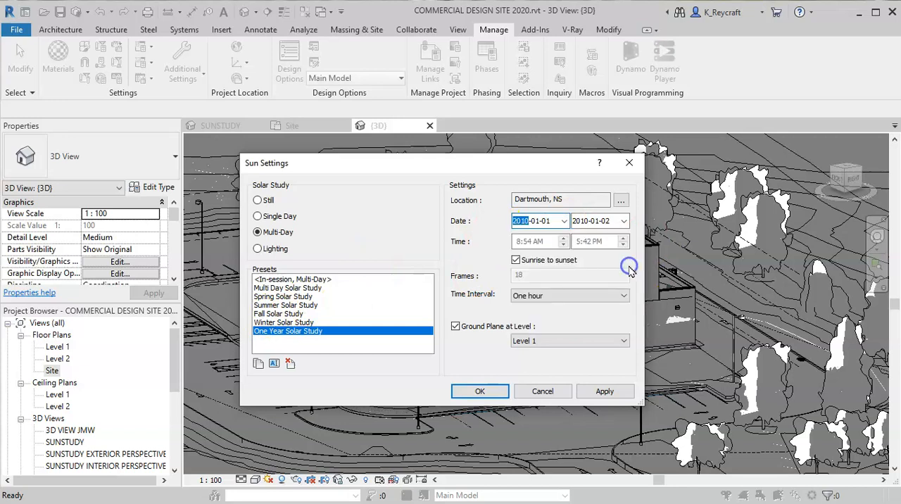
click(624, 221)
click(711, 242)
click(711, 241)
click(711, 241)
click(711, 242)
click(711, 242)
click(711, 241)
click(710, 241)
click(711, 241)
click(711, 242)
click(710, 242)
click(711, 241)
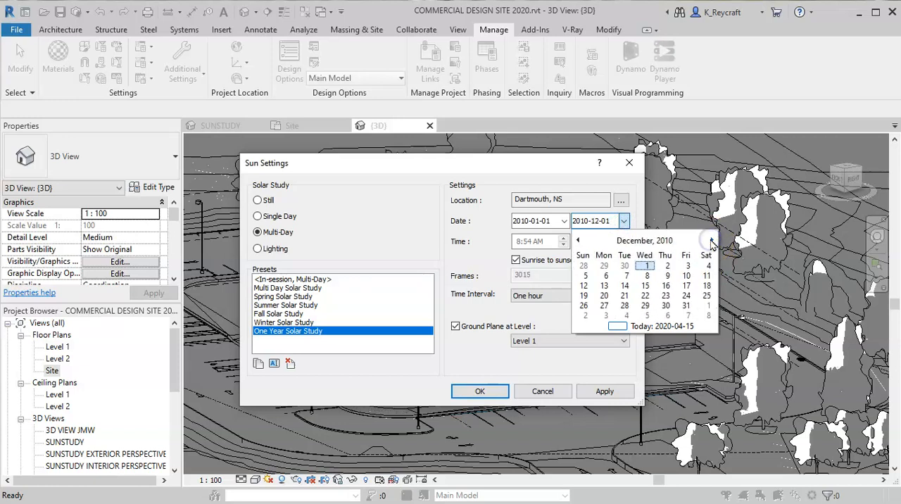
click(685, 304)
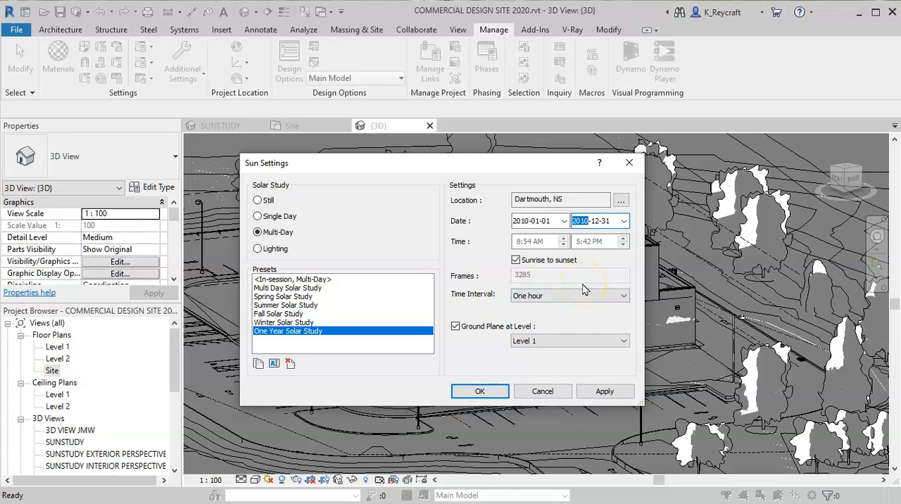
- Set the One Year study's time interval to One day with Ground Plane at Level disabled, and play the accepted study
click(529, 296)
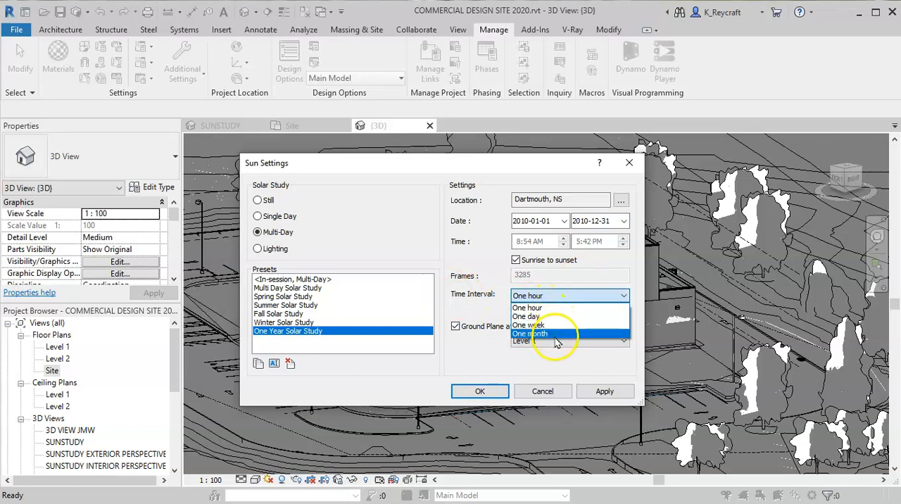
click(550, 316)
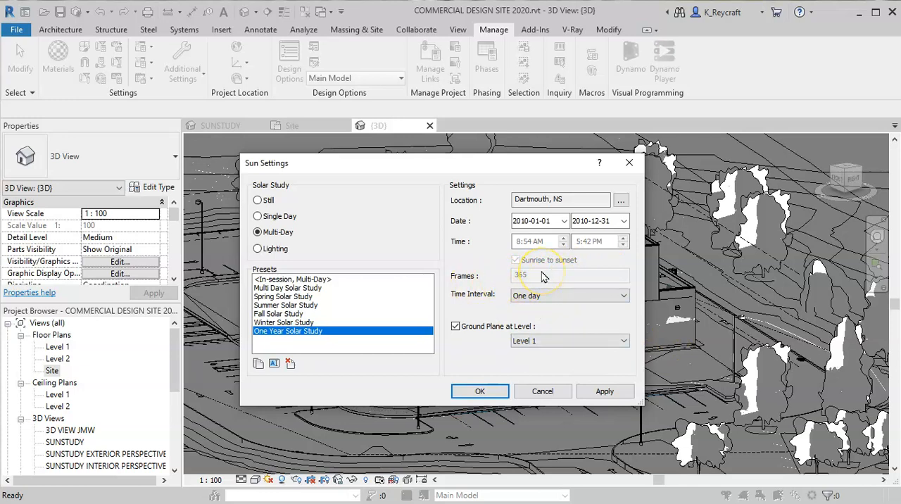
click(456, 328)
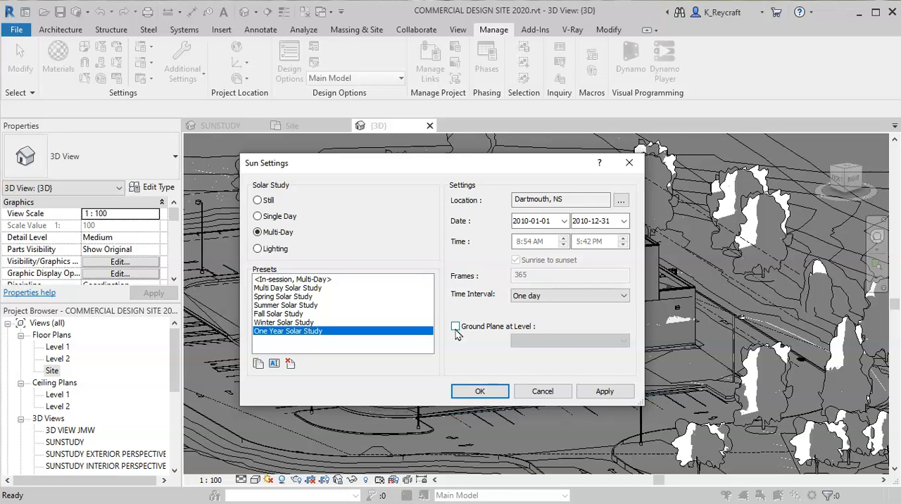
click(481, 391)
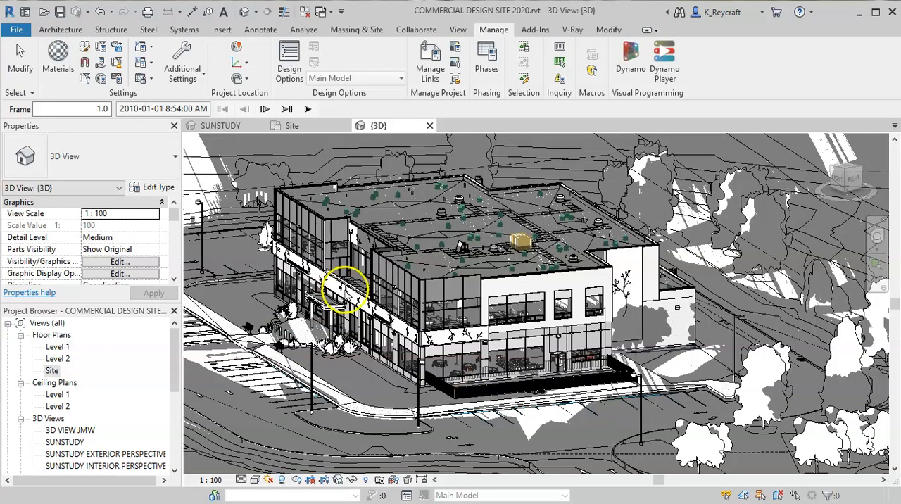
click(307, 110)
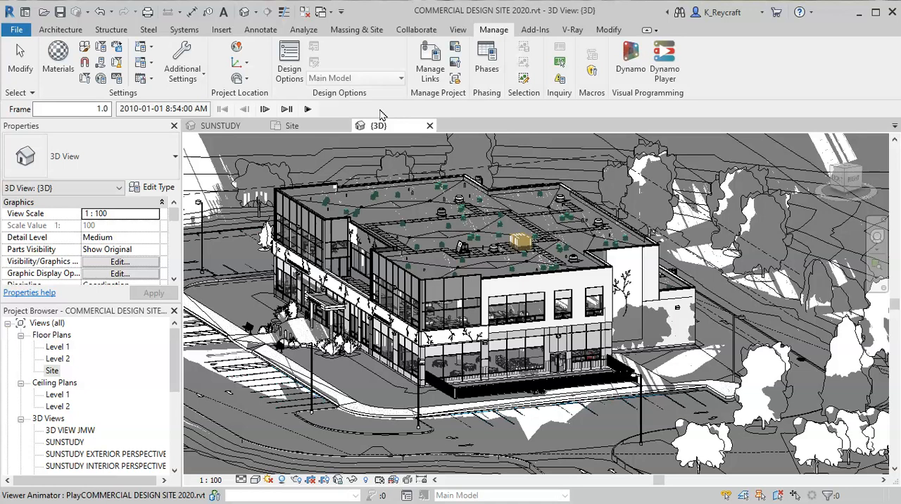
- Open the SUNSTUDY EXTERIOR PERSPECTIVE 3D view and review its current sun settings
click(79, 454)
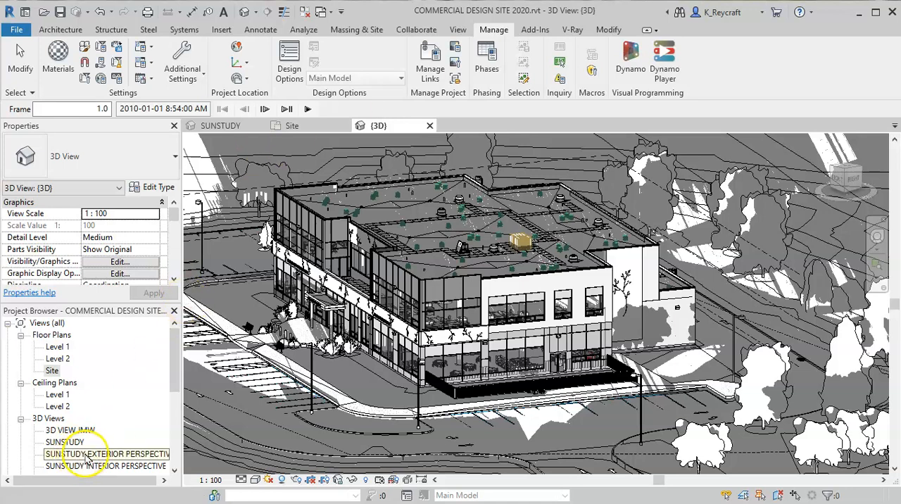
double_click(86, 456)
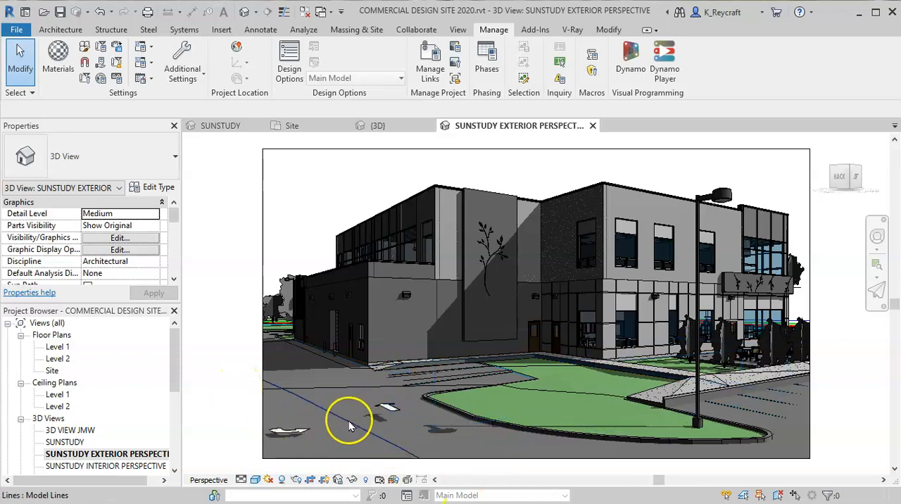
click(639, 380)
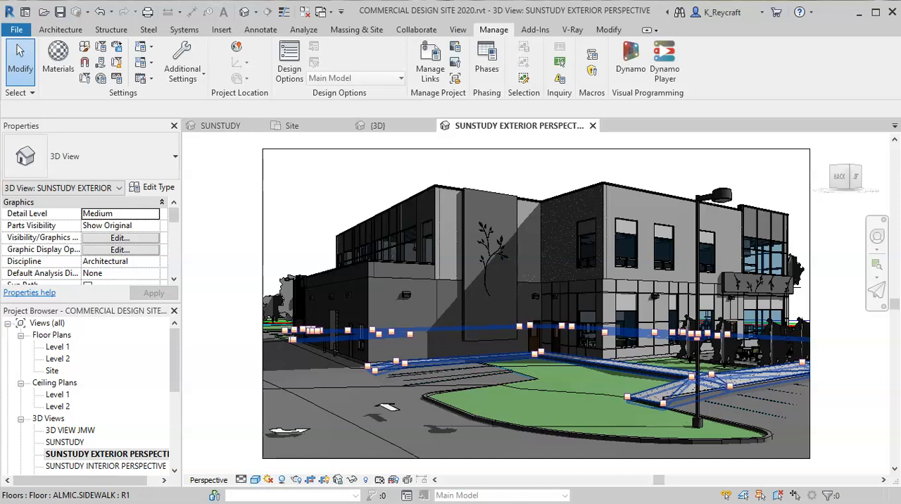
key(Escape)
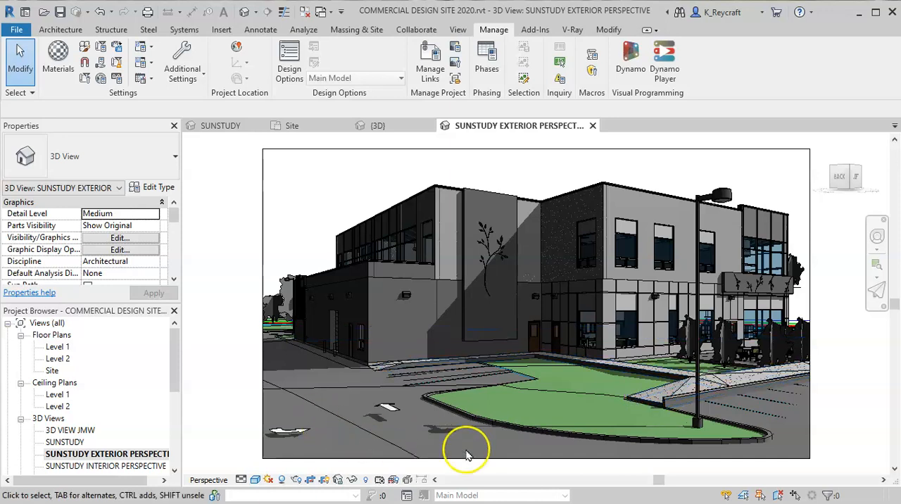
click(273, 481)
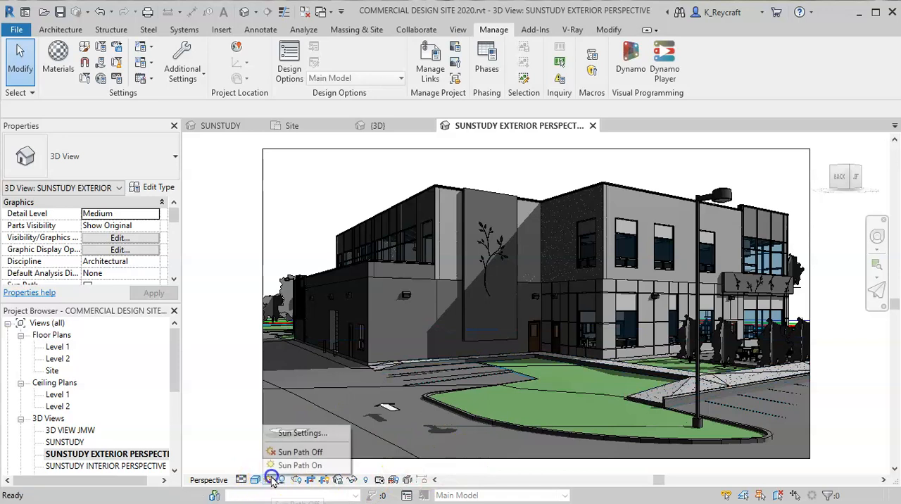
click(295, 432)
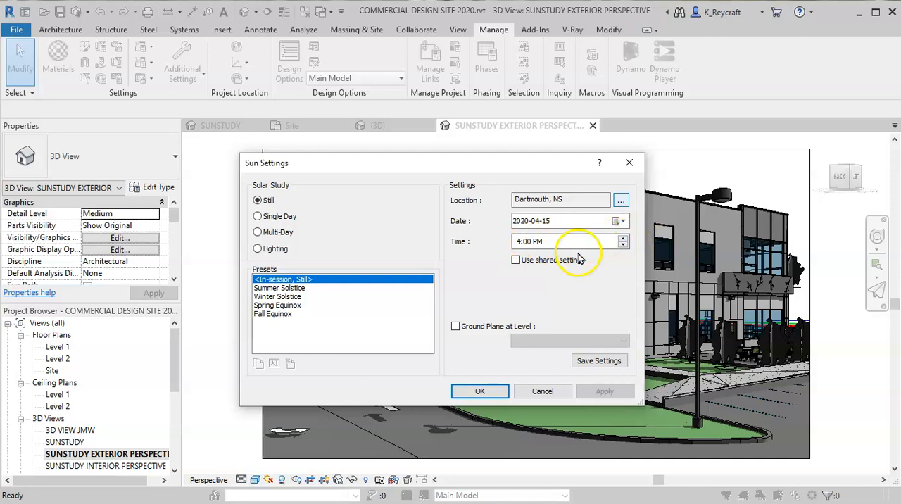
click(480, 392)
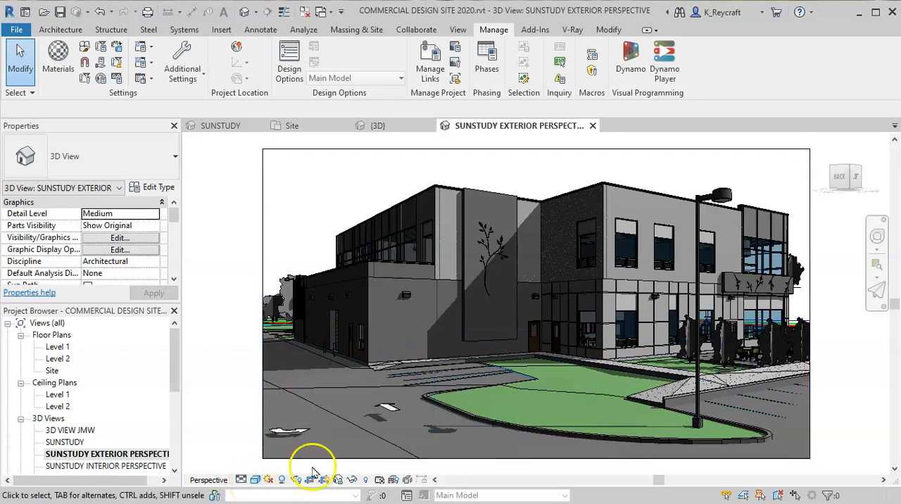
click(540, 294)
click(835, 289)
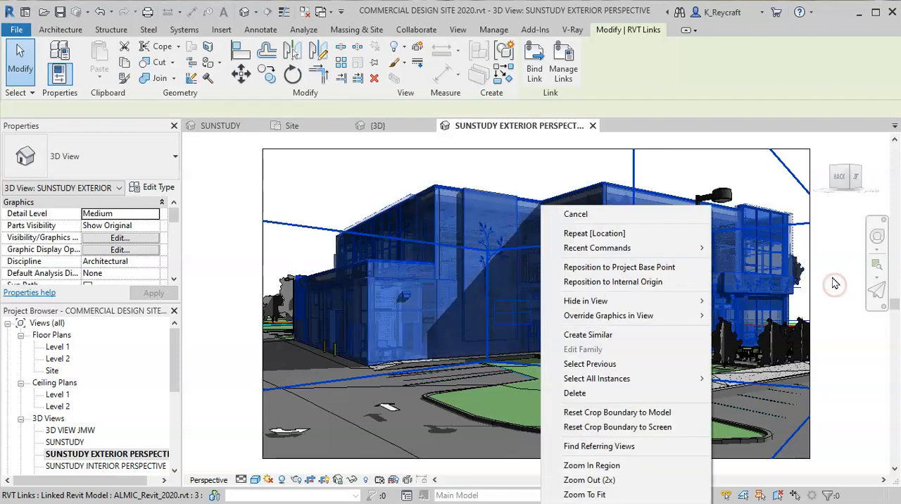
right_click(833, 281)
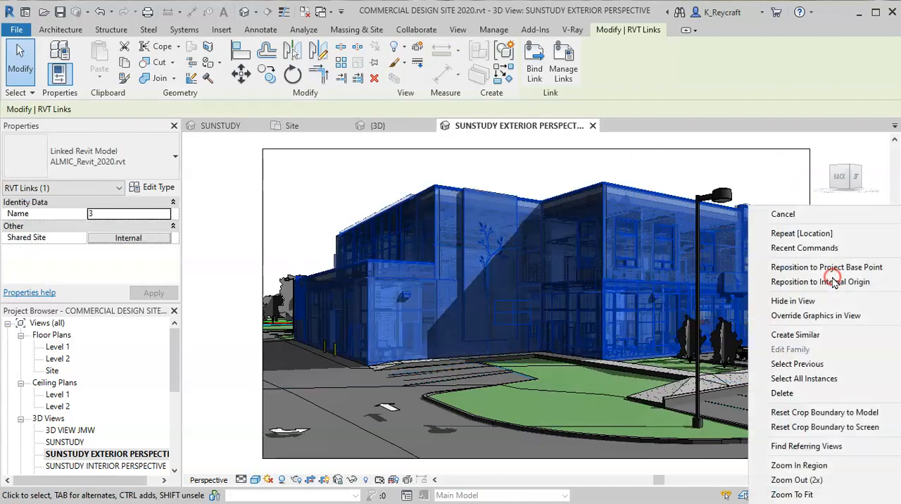
key(Escape)
key(Escape)
click(843, 319)
right_click(839, 356)
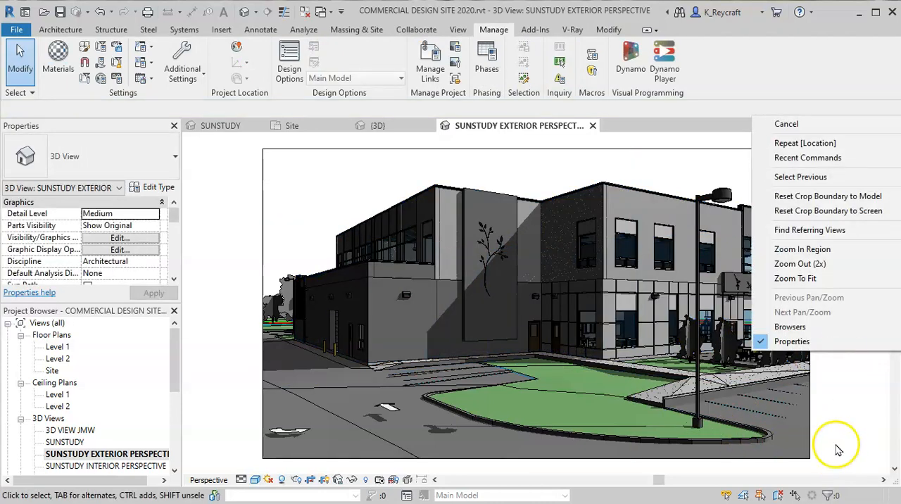
click(772, 273)
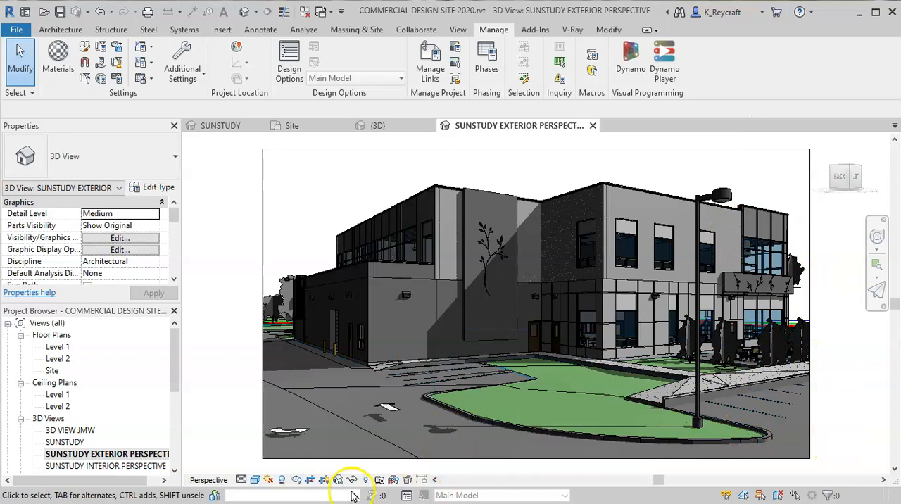
- Set the exterior perspective's Still solar study time to 9:00 AM and accept the sun settings
click(264, 481)
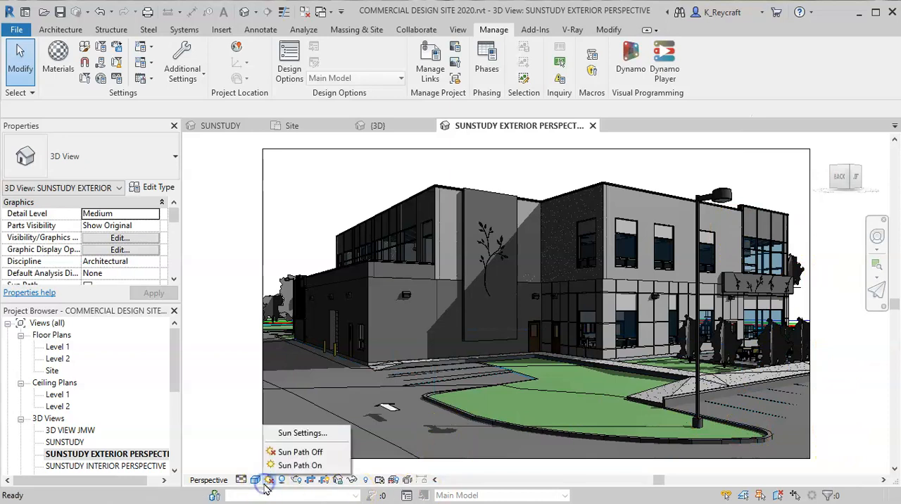
click(296, 418)
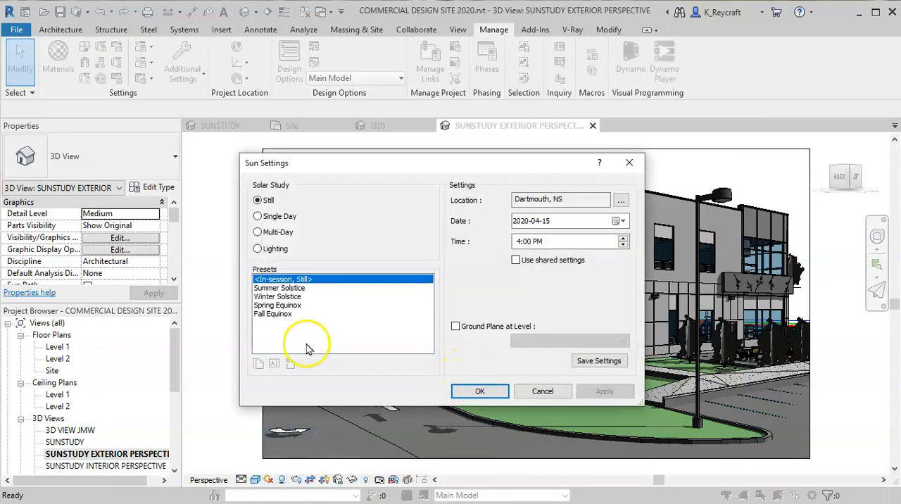
click(517, 241)
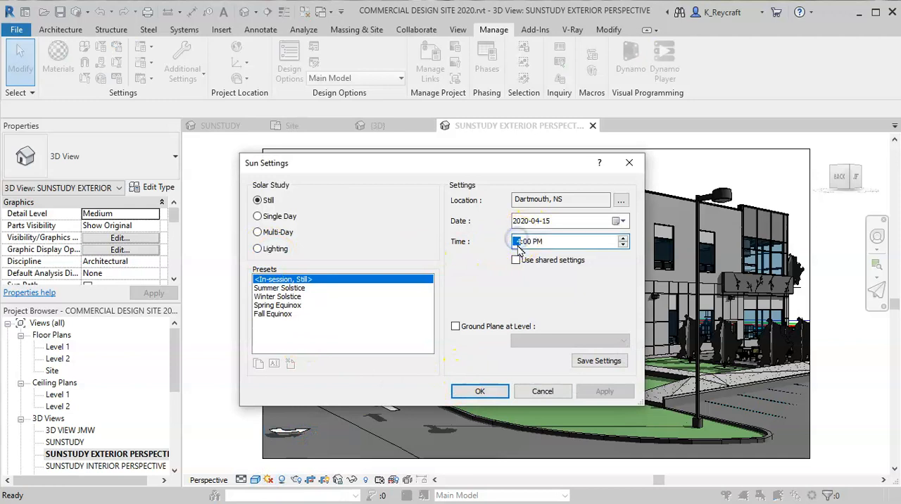
text(9)
click(539, 241)
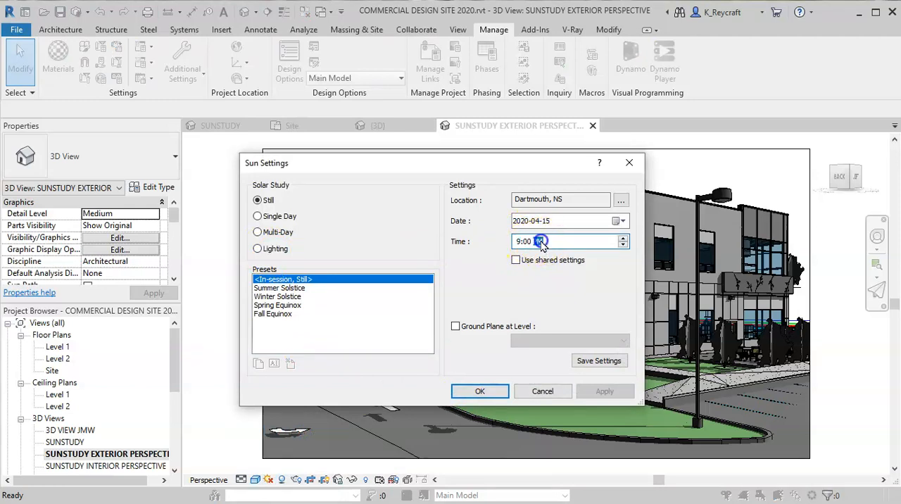
text(a)
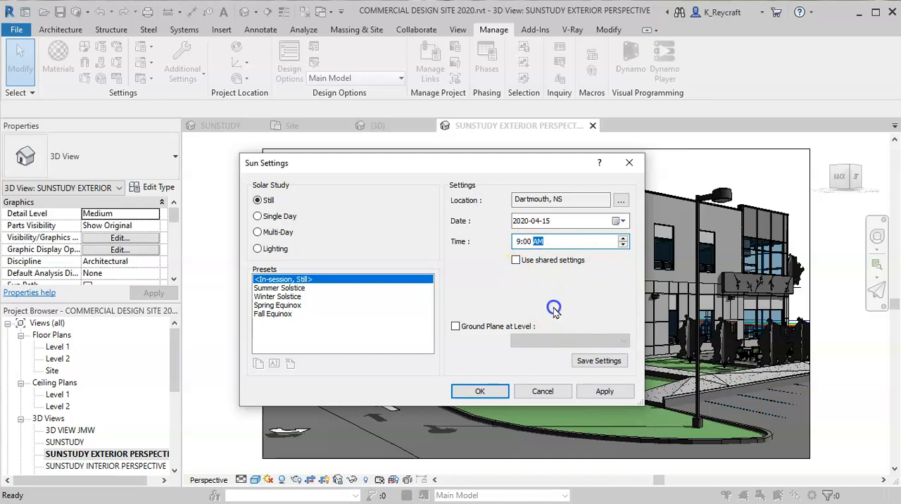
click(480, 391)
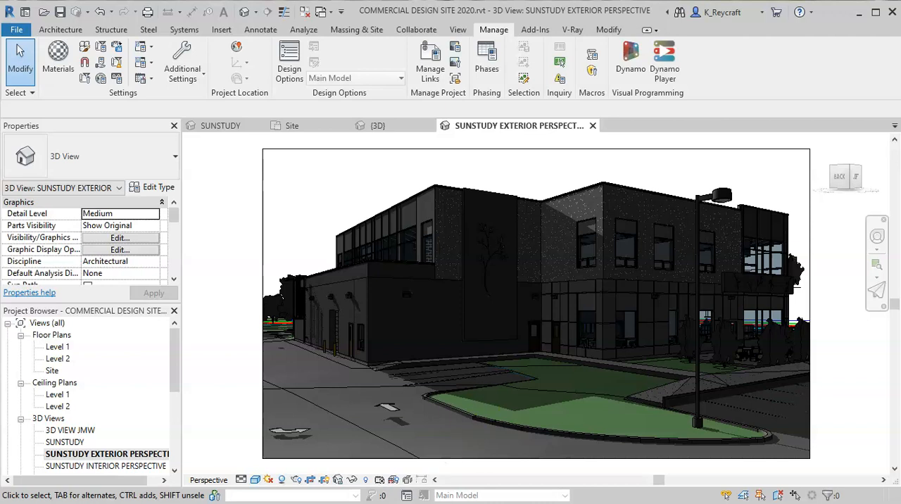
- Switch the exterior perspective to a Single Day study from sunrise to sunset at 30 minutes intervals, with Ground Plane at Level disabled
click(268, 480)
click(292, 434)
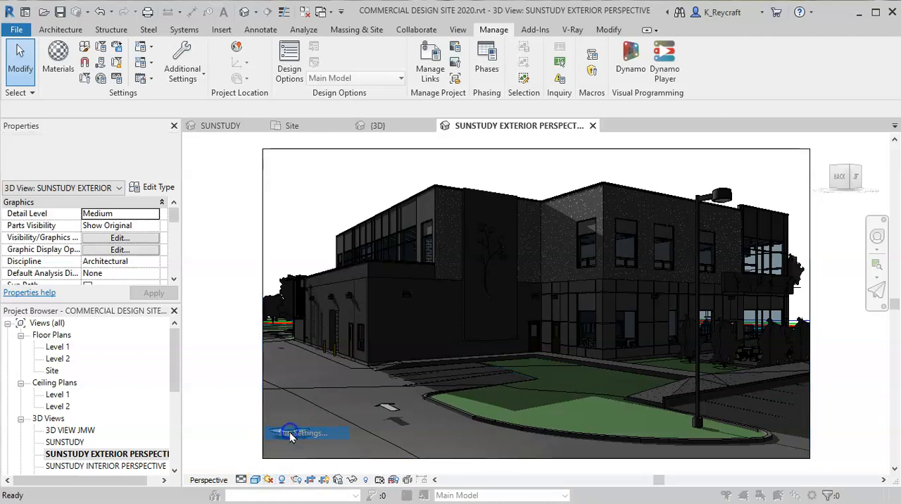
click(259, 217)
click(517, 259)
click(619, 295)
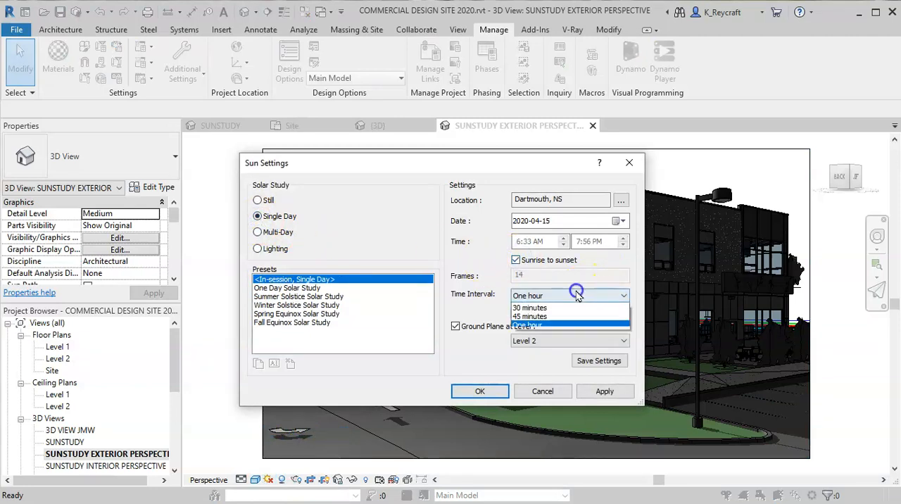
click(562, 317)
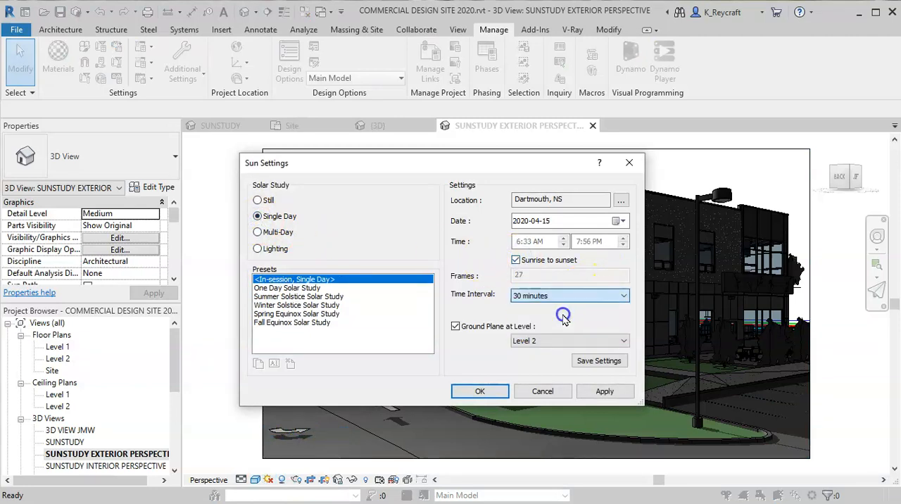
click(456, 327)
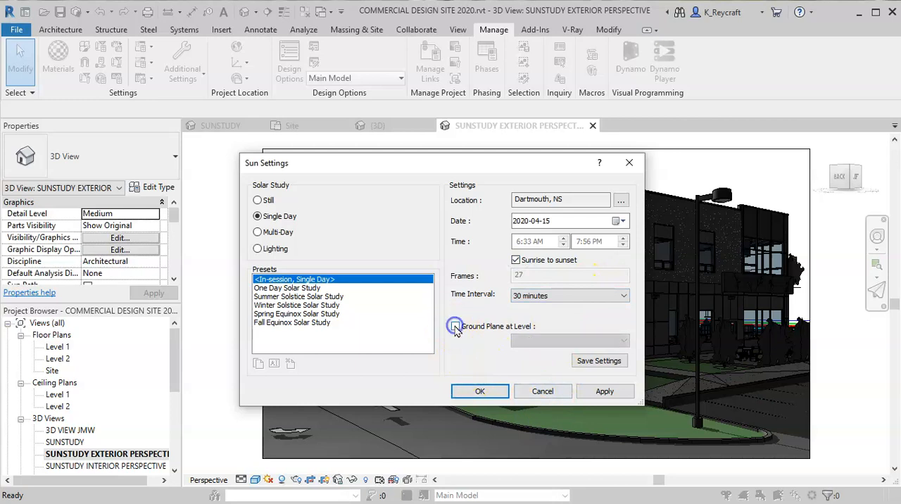
click(494, 396)
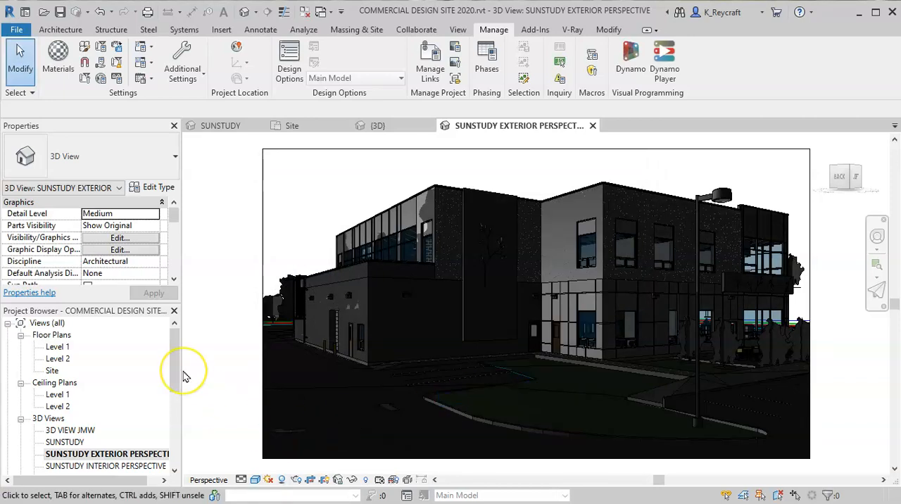
- Preview the exterior perspective's single-day solar study and play its animation
click(268, 480)
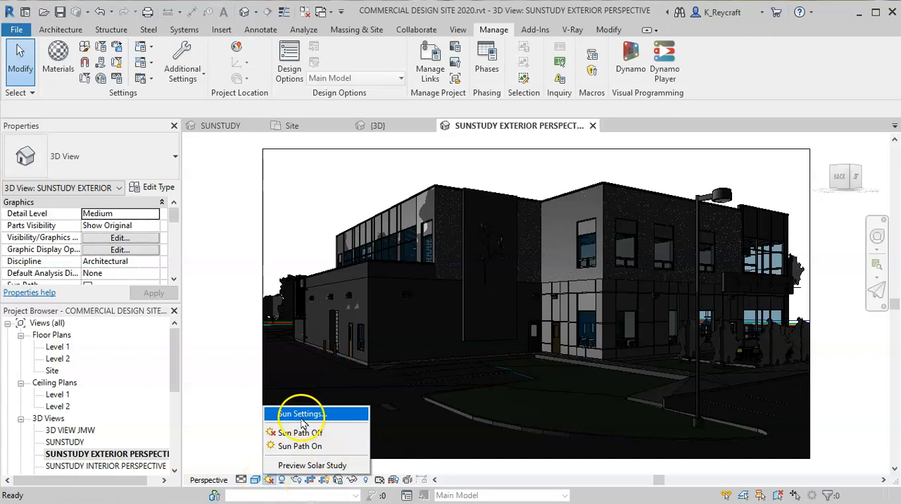
click(310, 465)
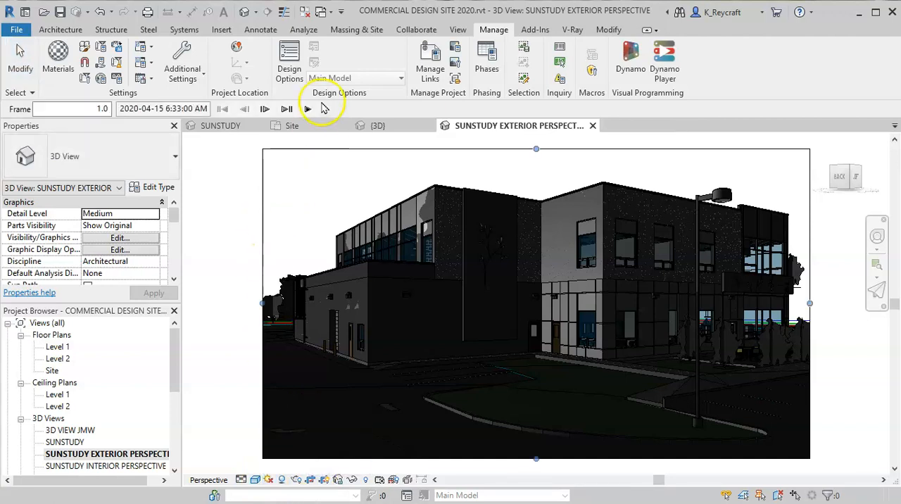
click(309, 109)
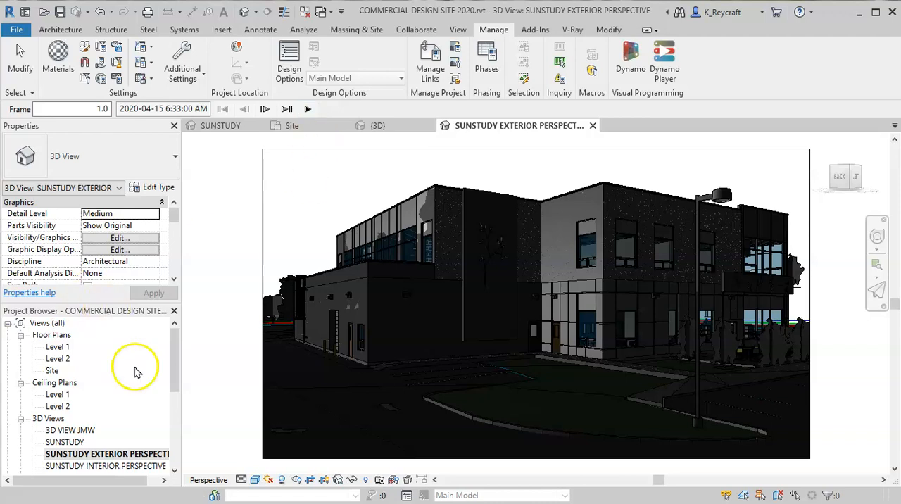
- Switch the exterior perspective to the Multi-Day One Year Solar Study preset with a One week interval, and play it
click(268, 480)
click(302, 413)
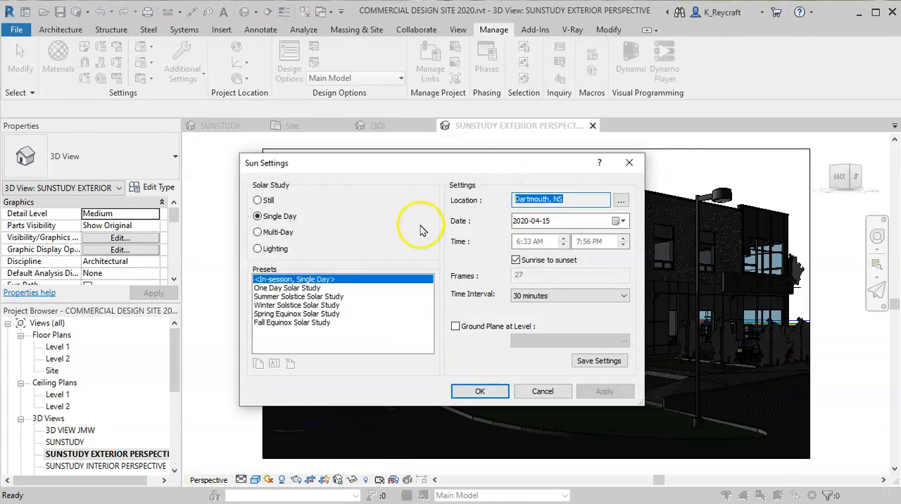
click(269, 232)
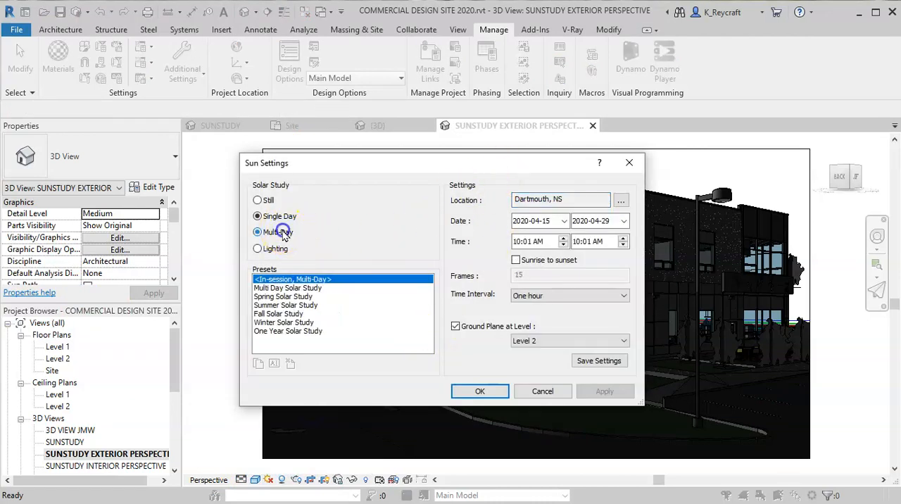
click(291, 331)
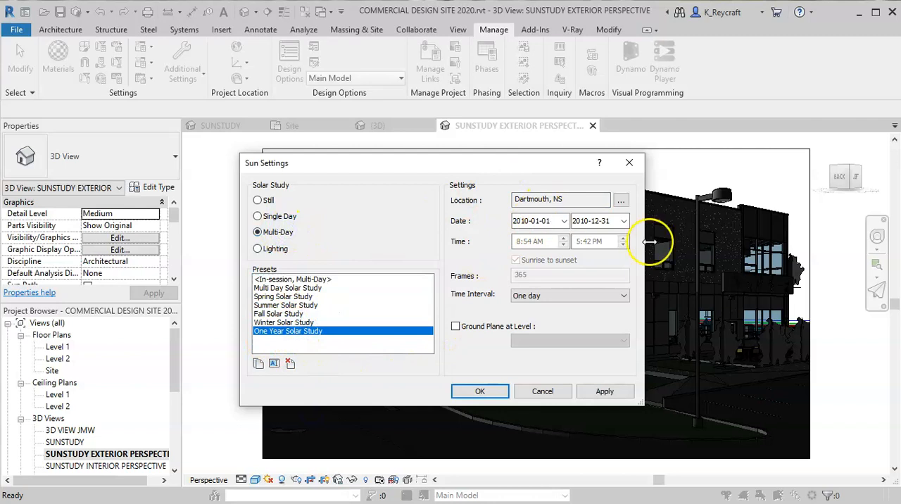
click(537, 296)
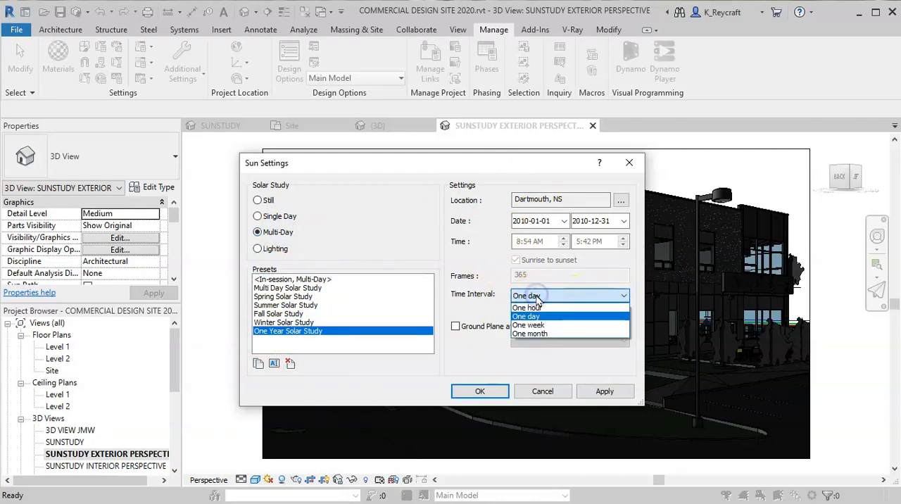
click(563, 325)
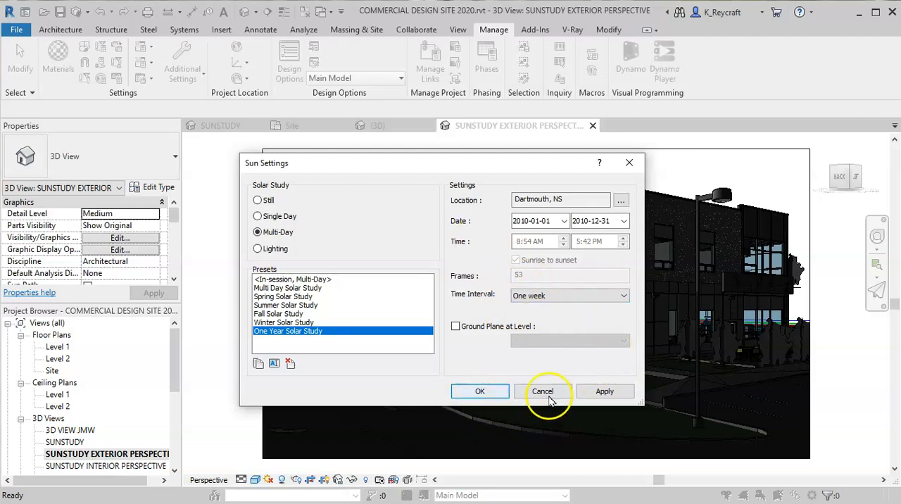
click(476, 394)
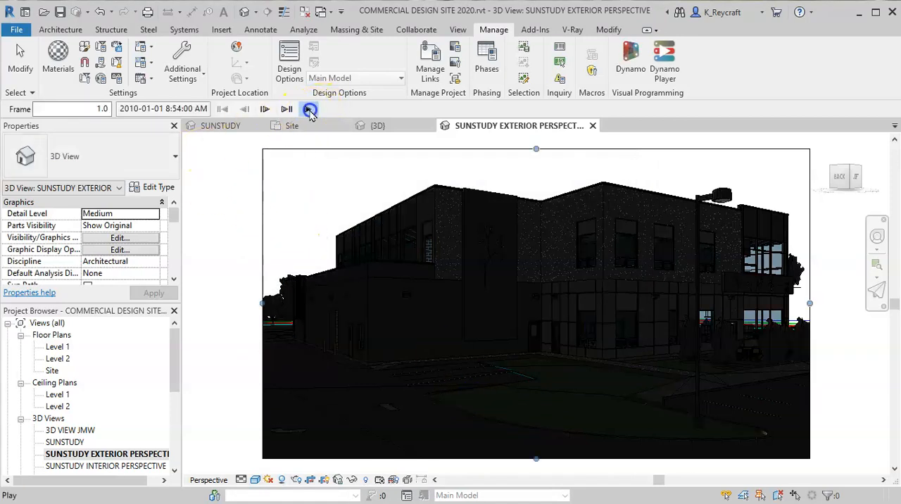
click(310, 110)
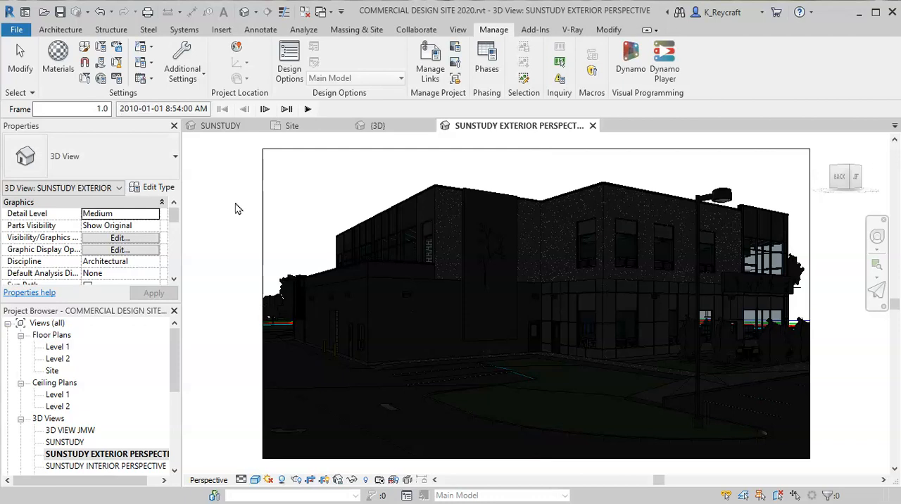
- Open the SUNSTUDY INTERIOR PERSPECTIVE view and switch its solar study to Still in the sun settings
click(117, 467)
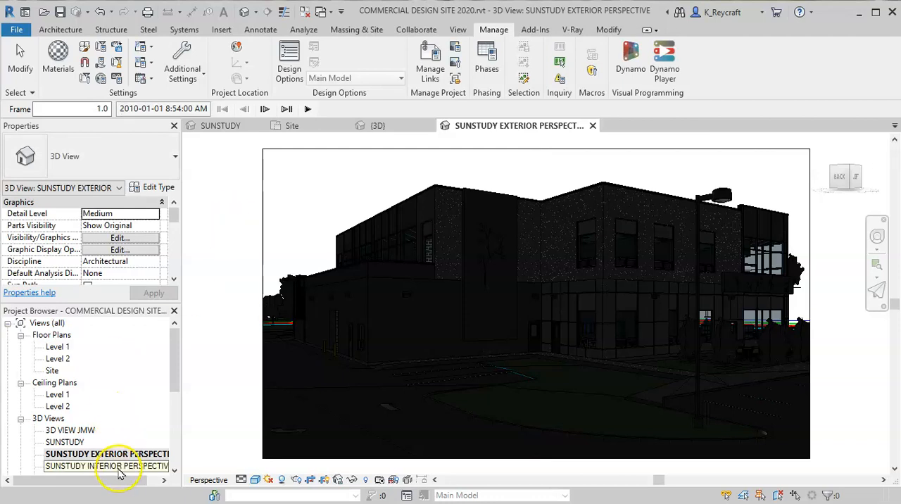
double_click(117, 466)
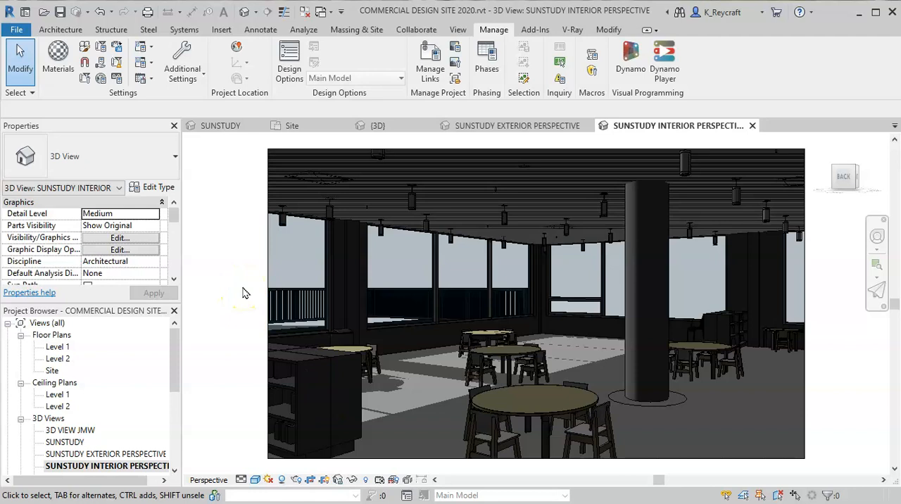
click(267, 480)
click(271, 413)
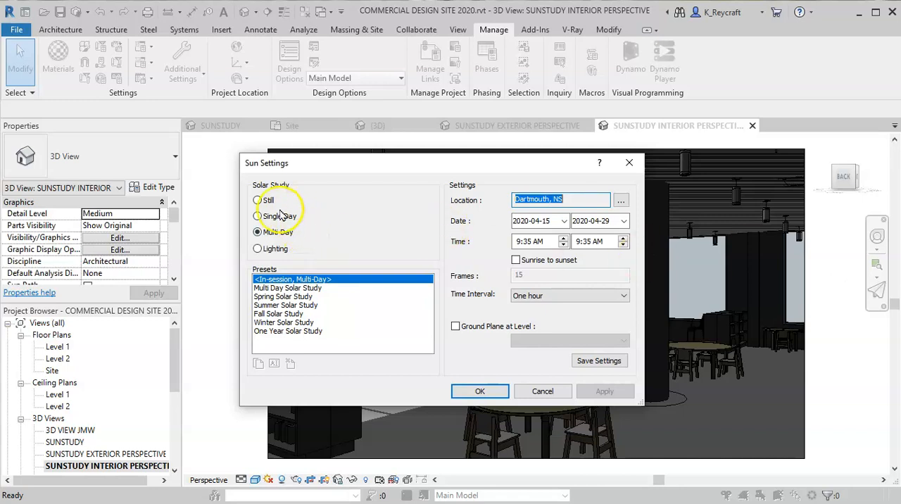
click(257, 200)
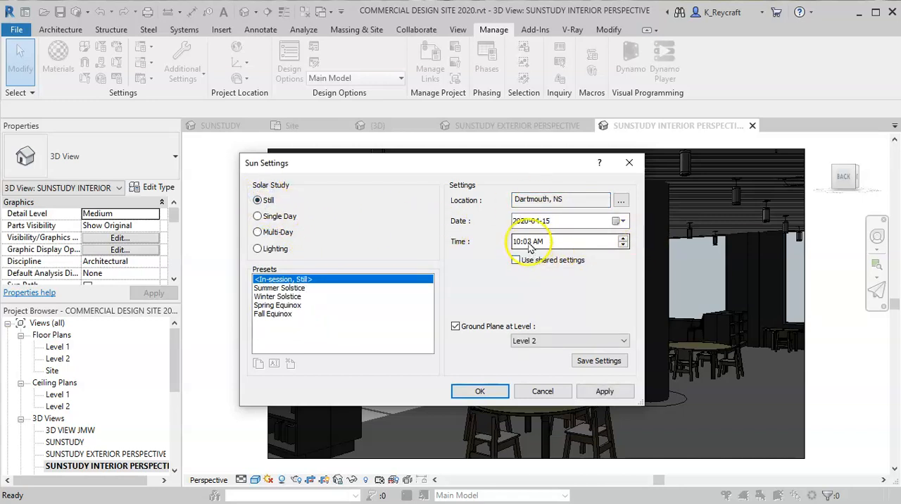
- Set the interior perspective's Still study time to 9:00 AM, disable Ground Plane at Level, and accept the sun settings
click(622, 244)
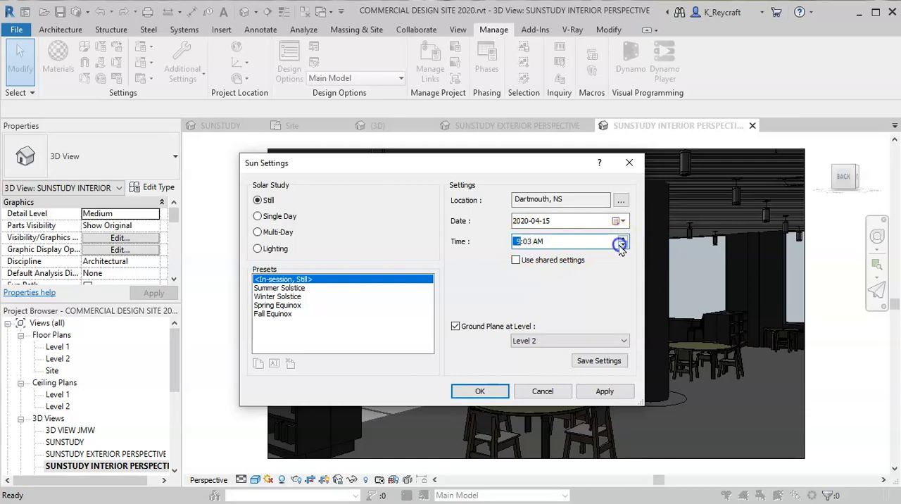
click(622, 238)
click(622, 244)
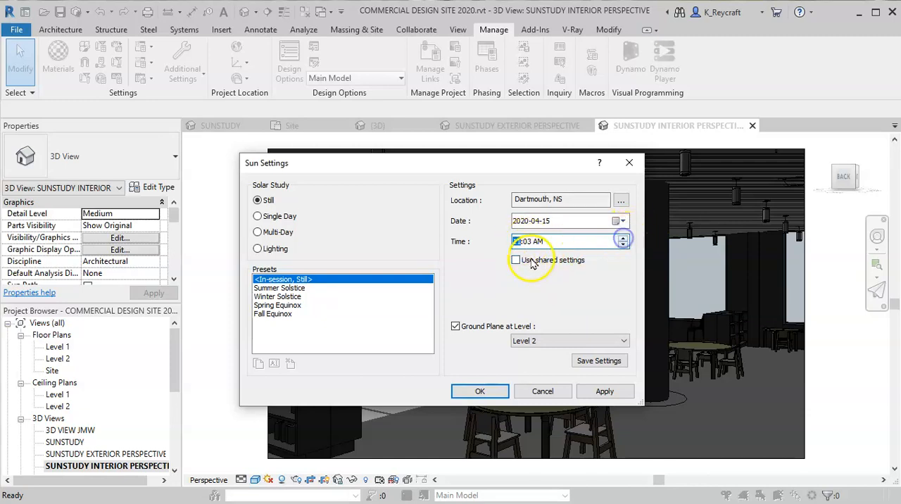
click(526, 241)
click(622, 244)
click(623, 245)
click(623, 245)
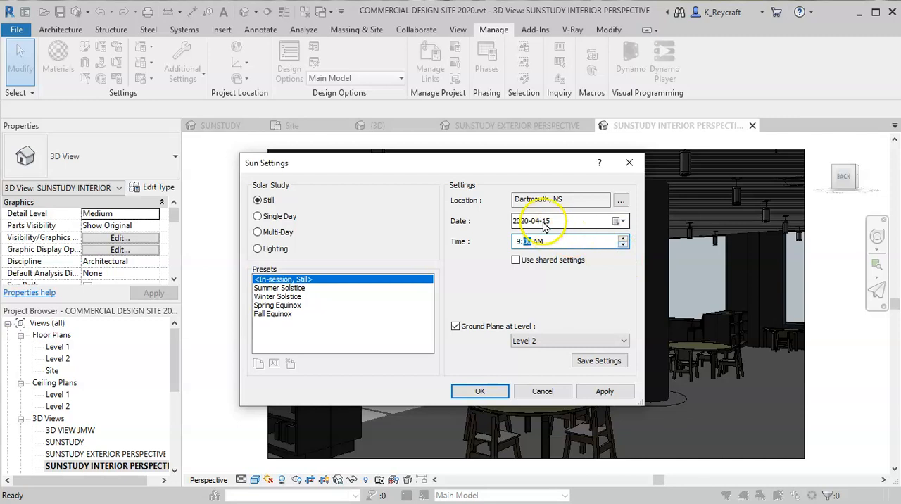
click(455, 326)
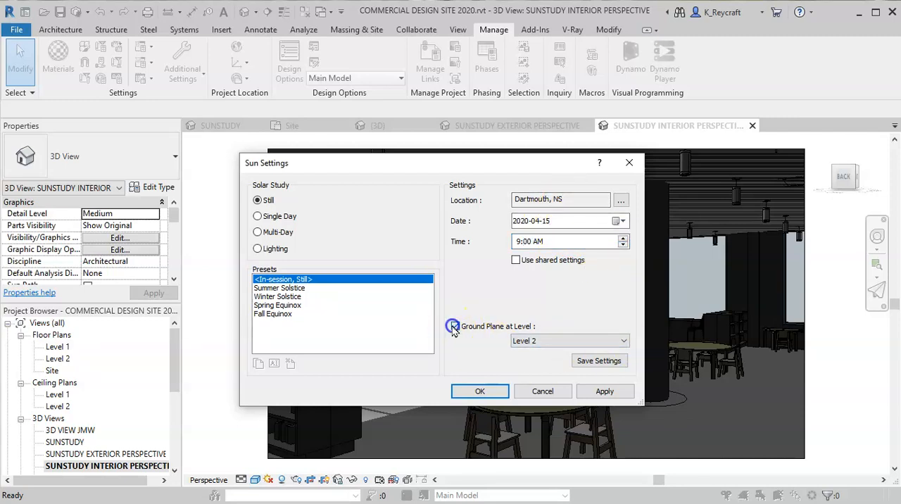
click(480, 392)
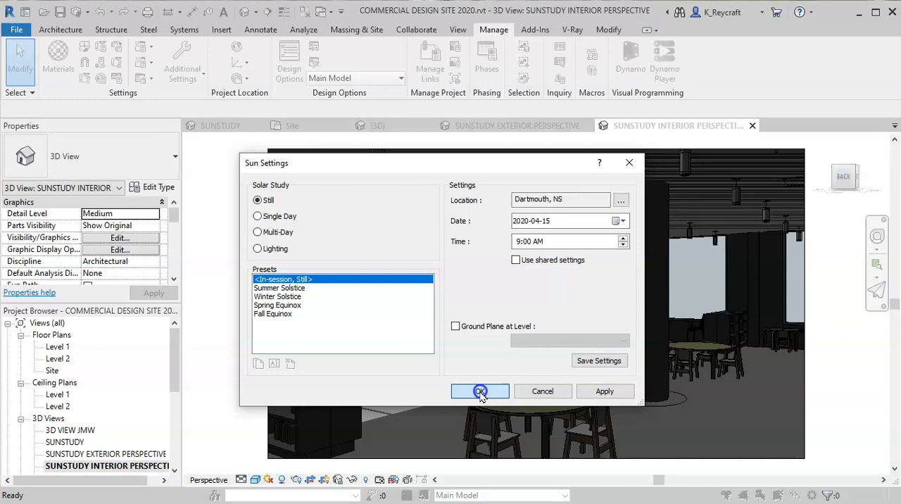
click(480, 391)
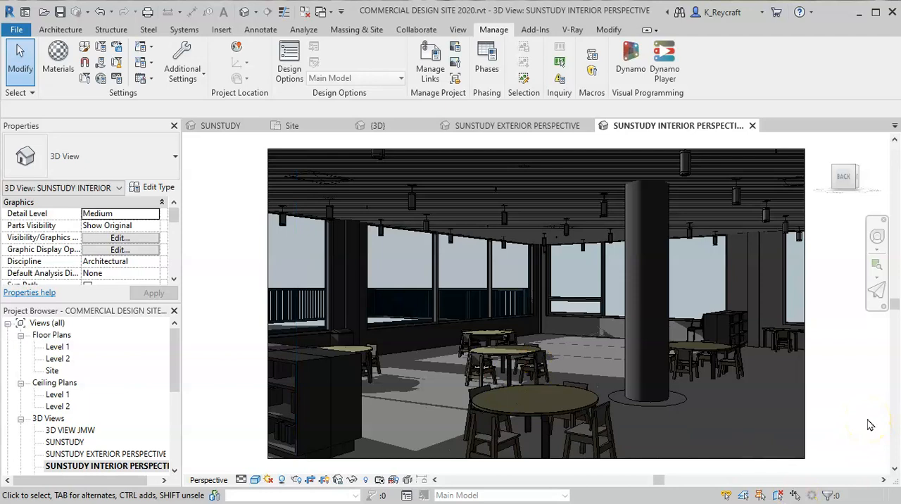
- Set the interior perspective's Still solar study time to 4:00 PM and accept the sun settings
click(268, 479)
click(301, 379)
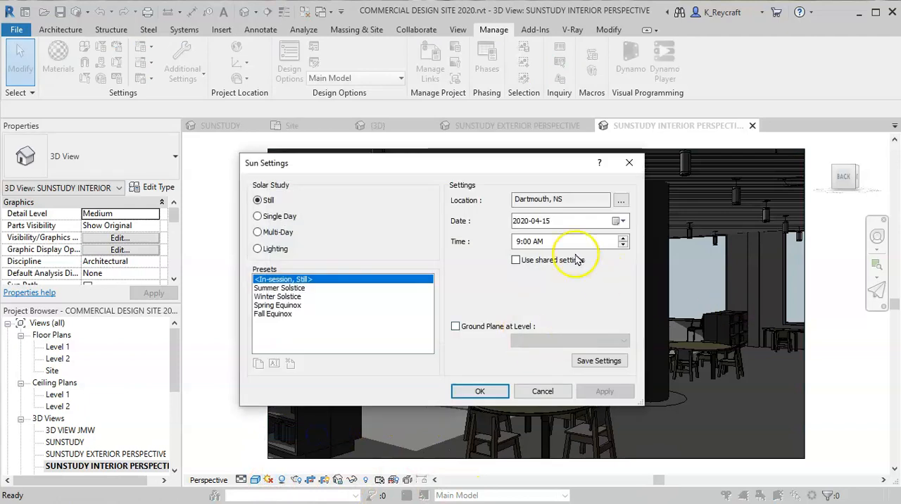
click(517, 241)
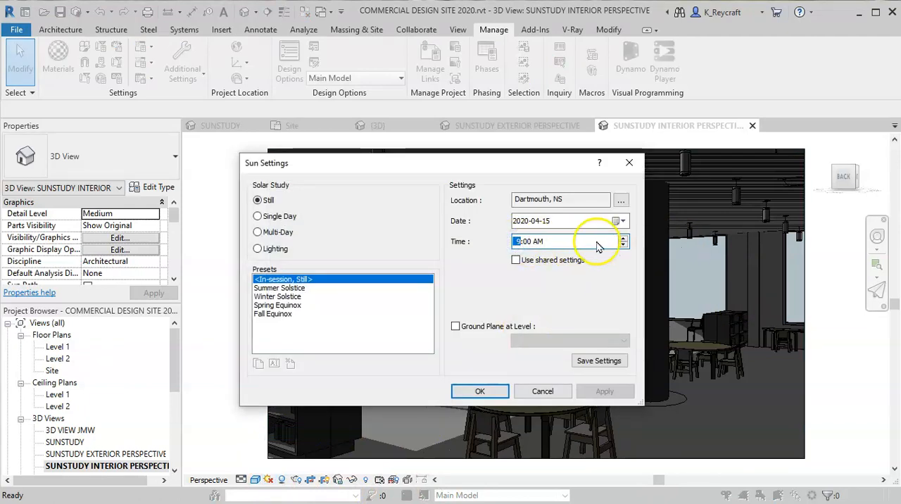
click(539, 243)
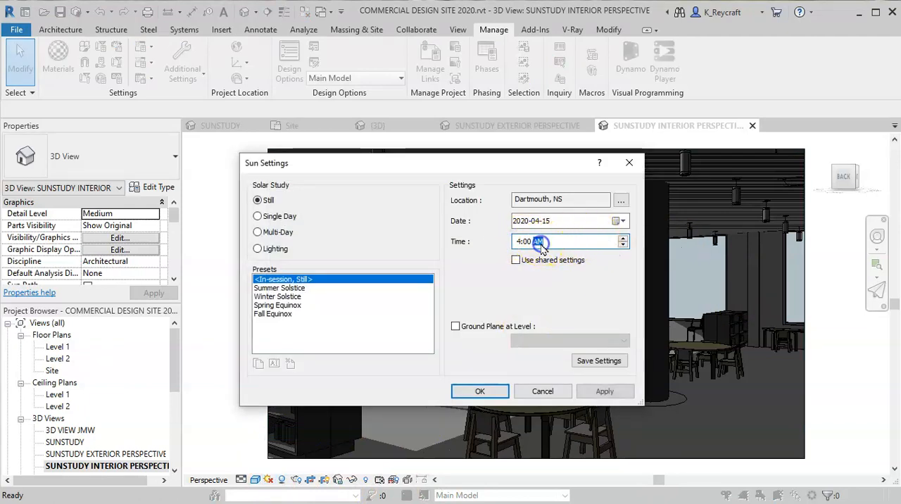
text(p)
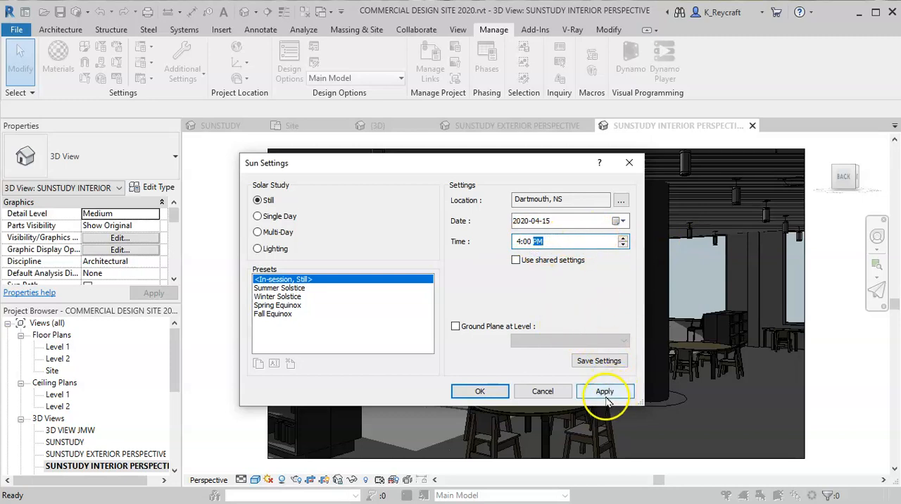
click(479, 391)
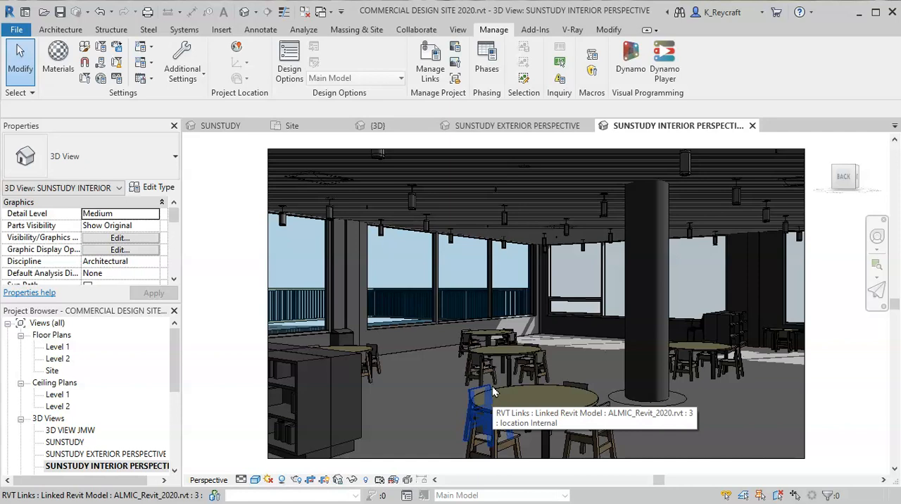
- Set the interior perspective's Still solar study time to 12:00 PM and accept the sun settings
click(268, 480)
click(299, 430)
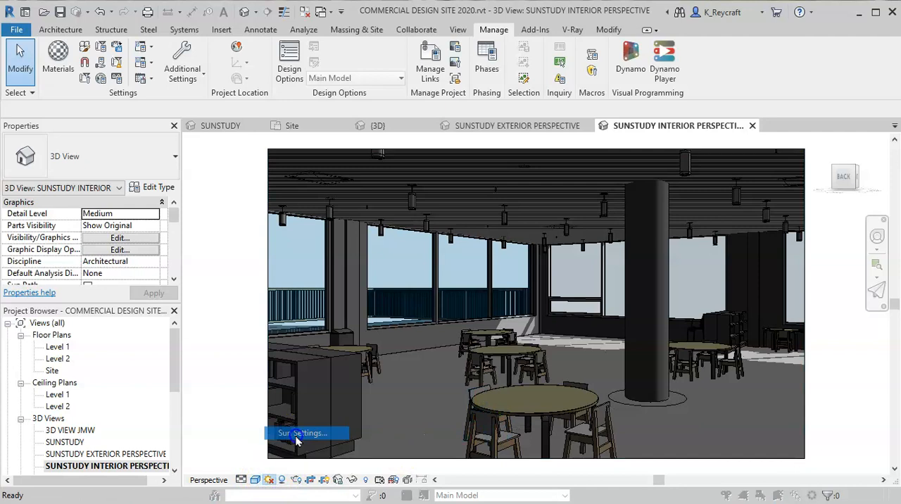
click(535, 241)
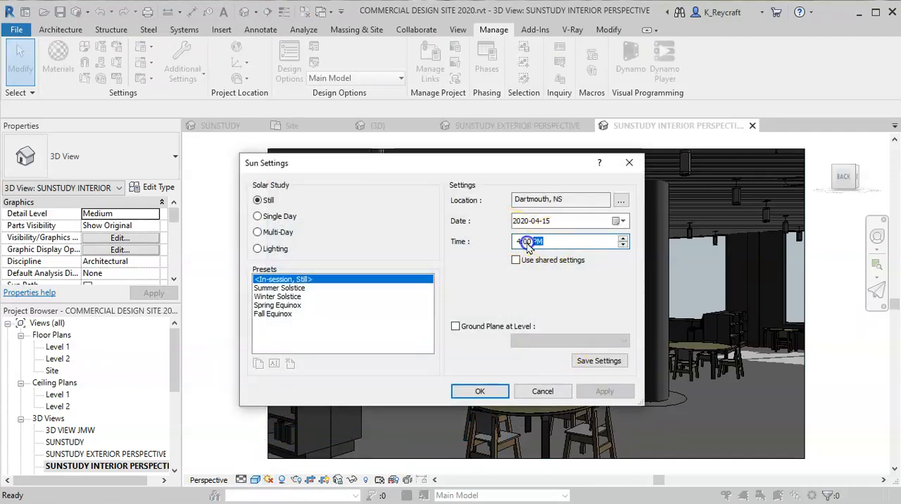
click(518, 242)
text(12)
click(480, 394)
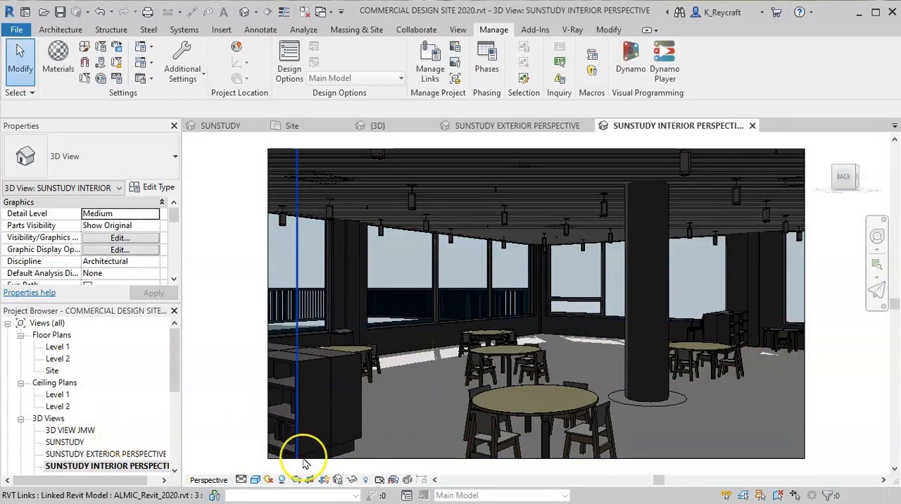
- Switch the interior perspective to a Single Day study from sunrise to sunset at 30 minutes intervals, with Ground Plane at Level disabled
click(269, 480)
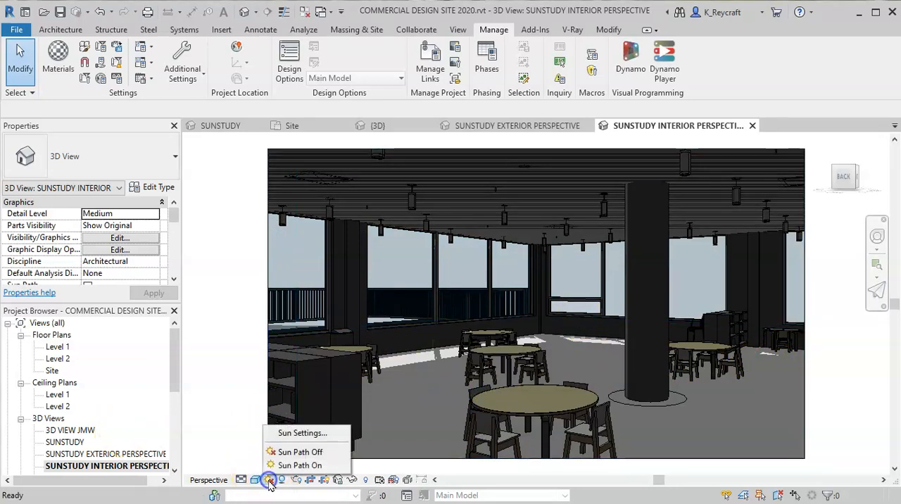
click(308, 434)
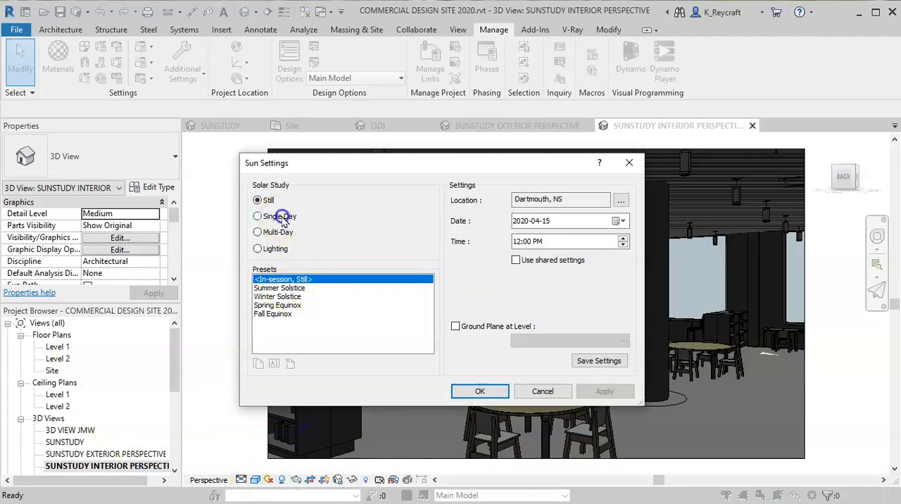
click(280, 216)
click(516, 259)
click(543, 296)
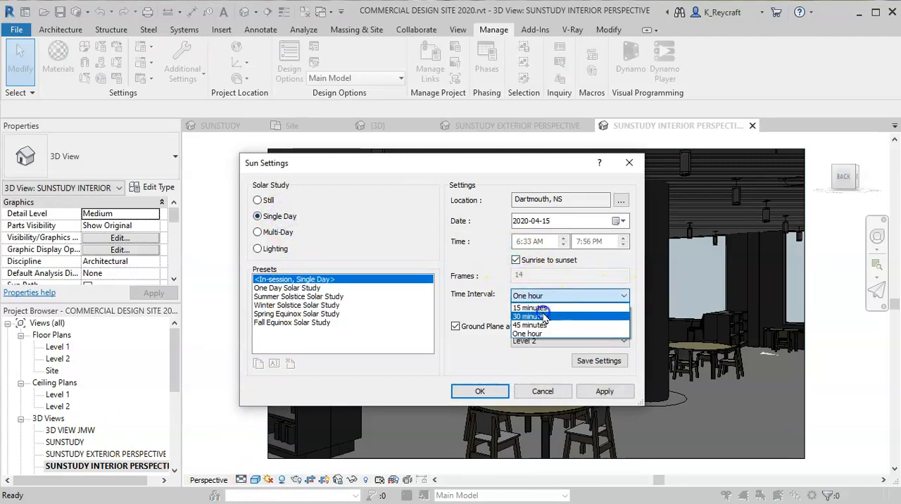
click(543, 316)
click(456, 328)
click(479, 392)
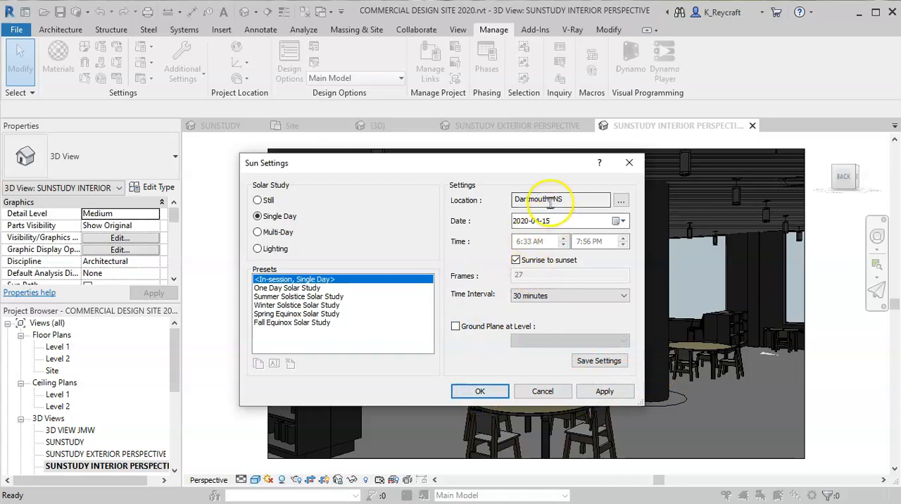
click(479, 389)
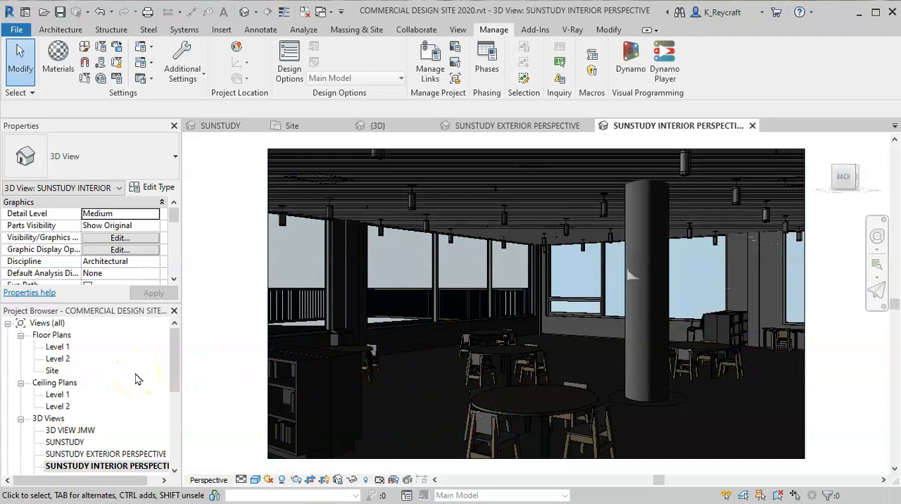
- Preview the interior perspective's single-day solar study and play its animation
click(273, 479)
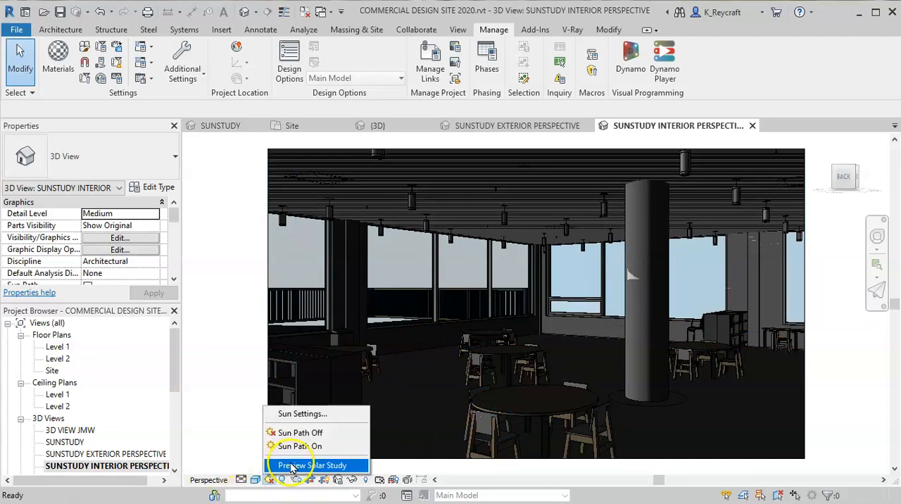
click(291, 465)
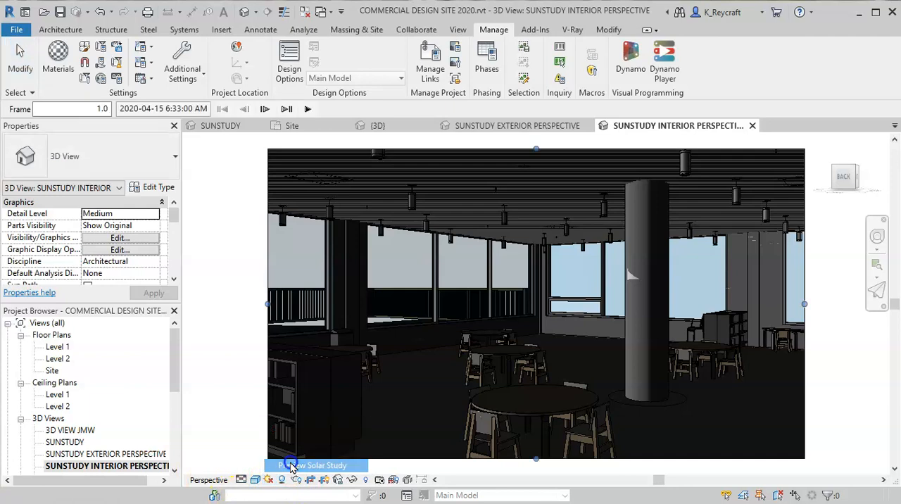
click(306, 108)
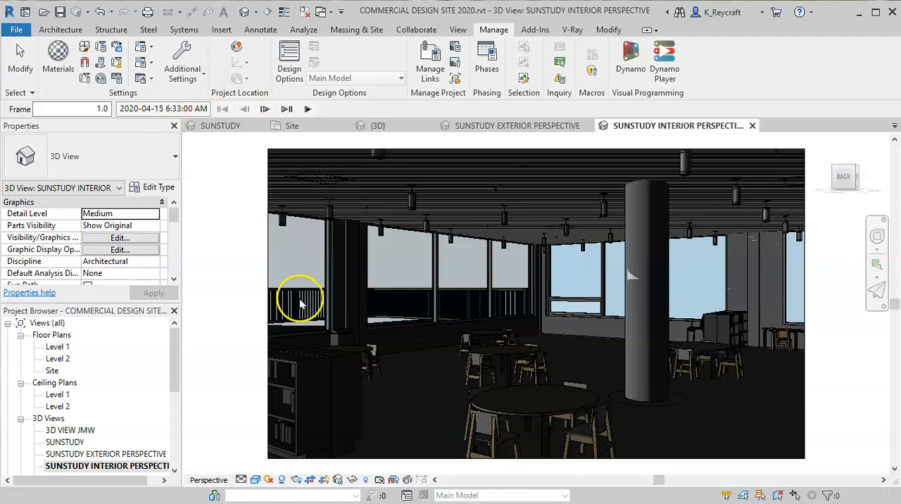
- Switch the interior perspective to the Multi-Day One Year Solar Study preset with a One week interval, and play it
click(268, 480)
click(298, 413)
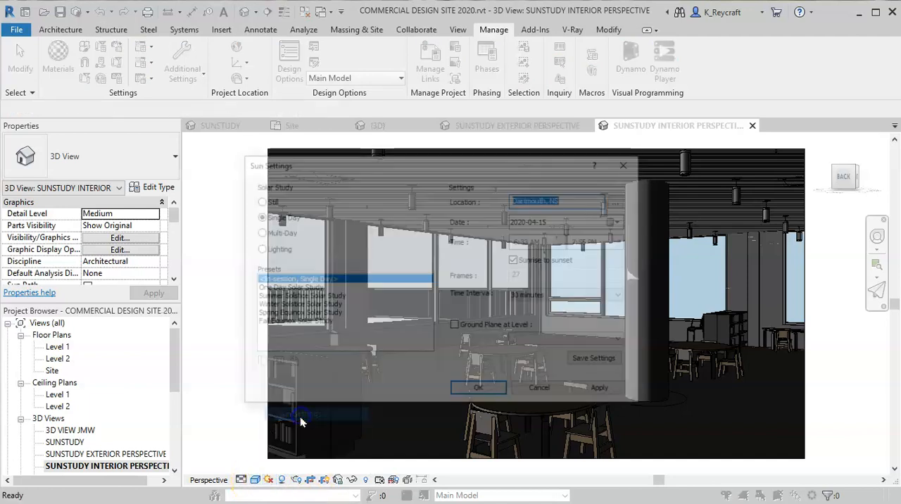
click(257, 231)
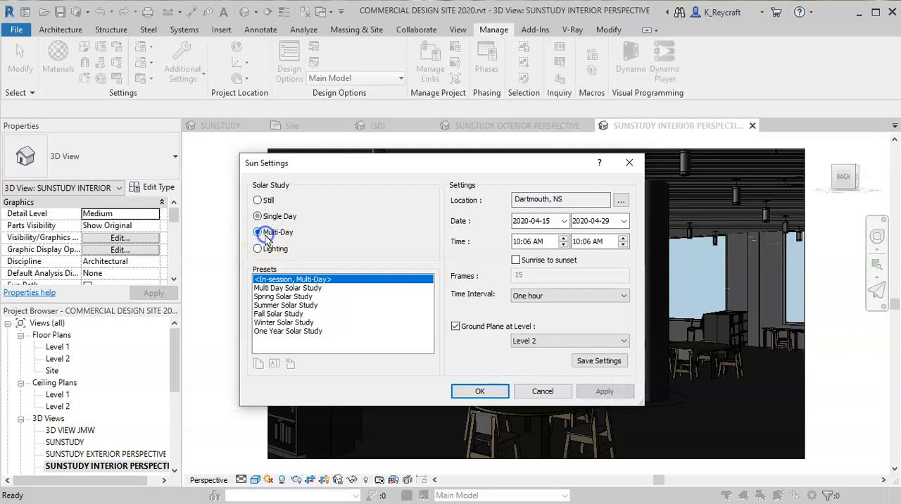
click(290, 331)
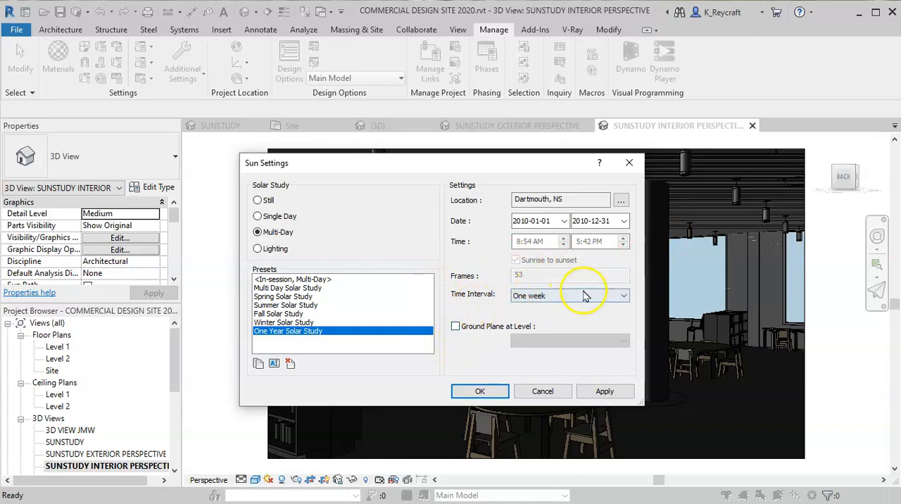
click(539, 296)
click(536, 297)
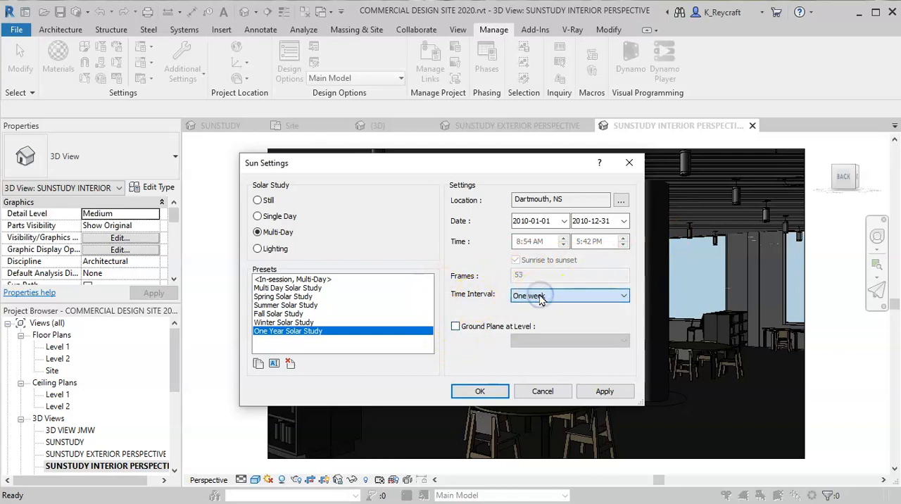
click(479, 392)
click(308, 109)
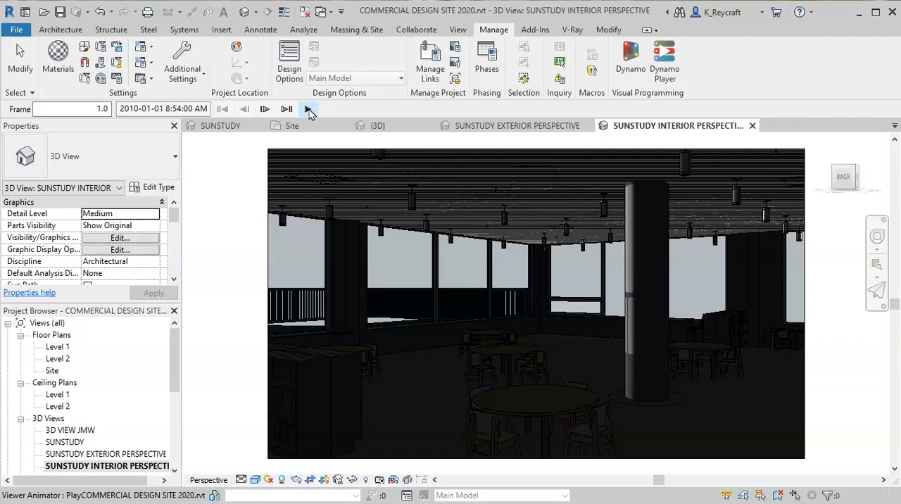
- Switch the interior perspective to a Single Day study from sunrise to sunset at 15 minutes intervals, with Ground Plane at Level disabled
click(269, 481)
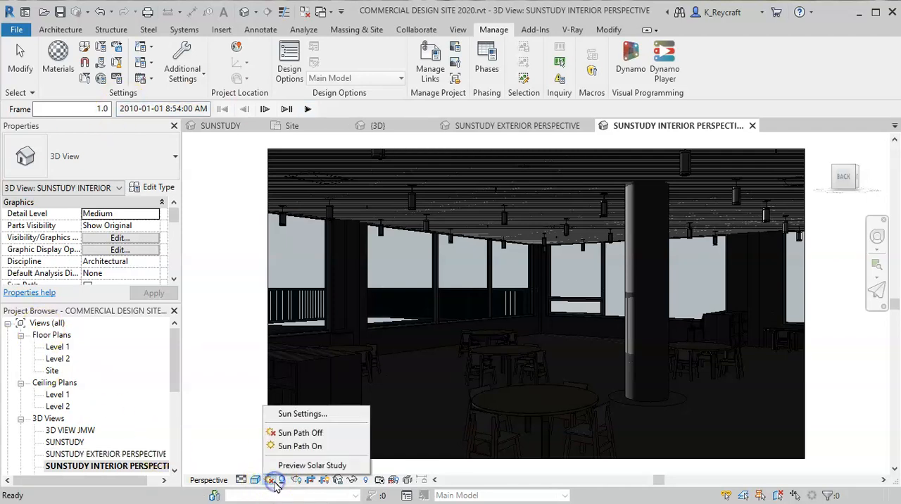
click(336, 414)
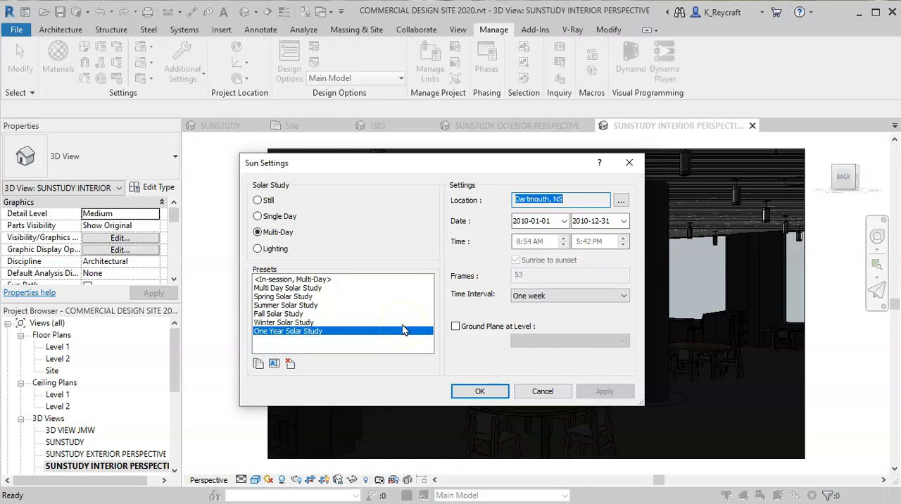
click(194, 224)
click(273, 217)
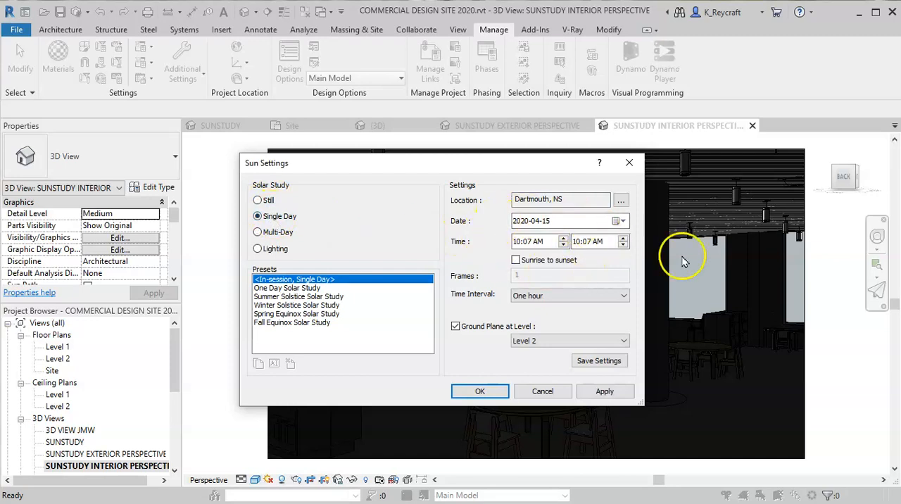
click(518, 261)
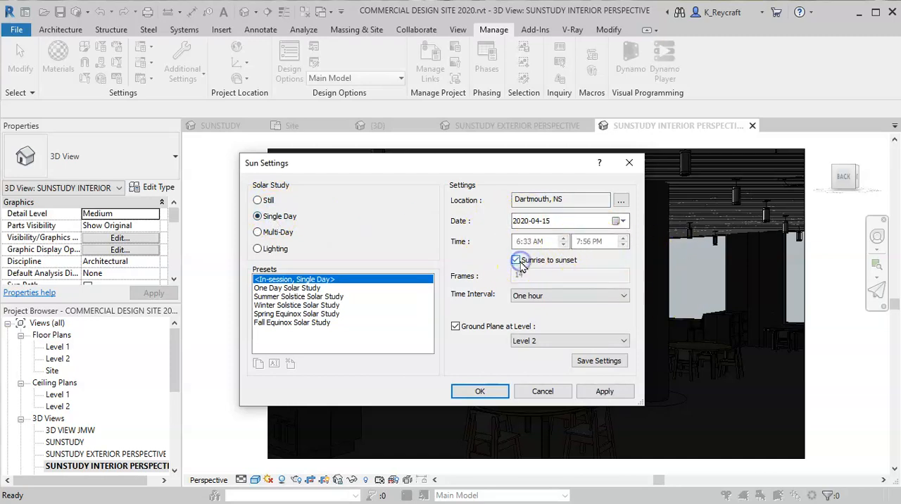
click(623, 296)
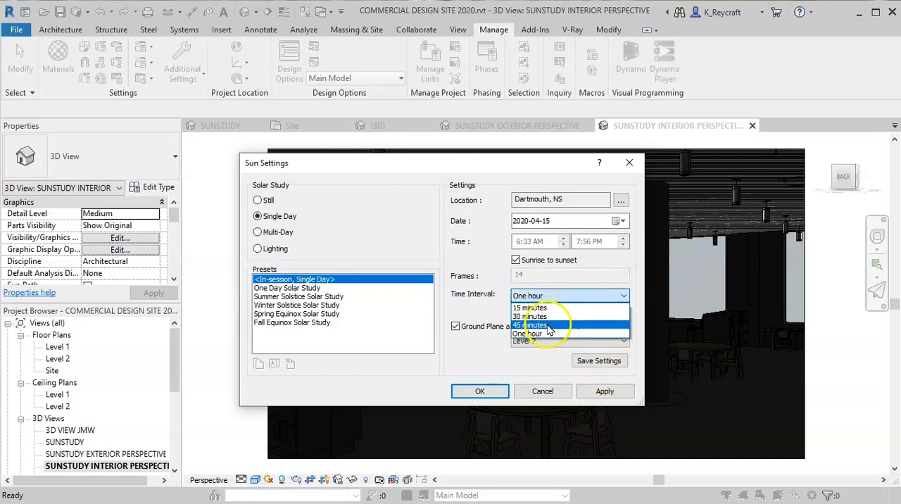
click(533, 308)
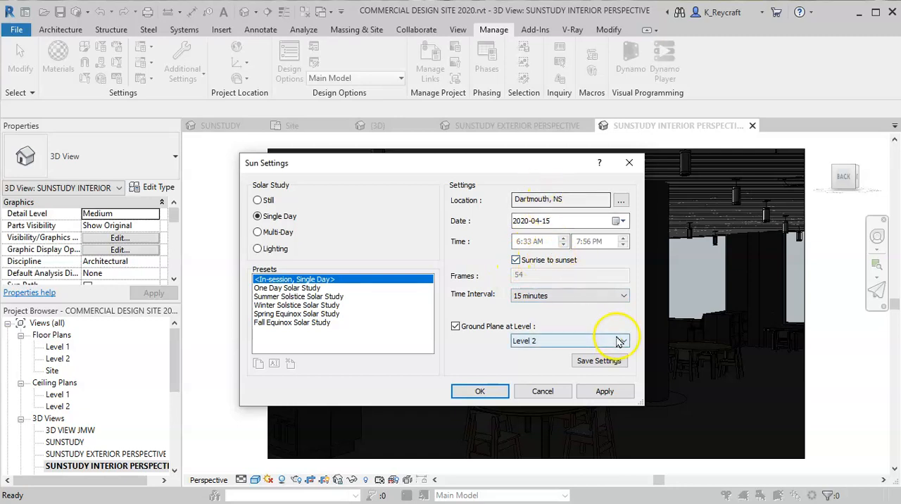
click(457, 327)
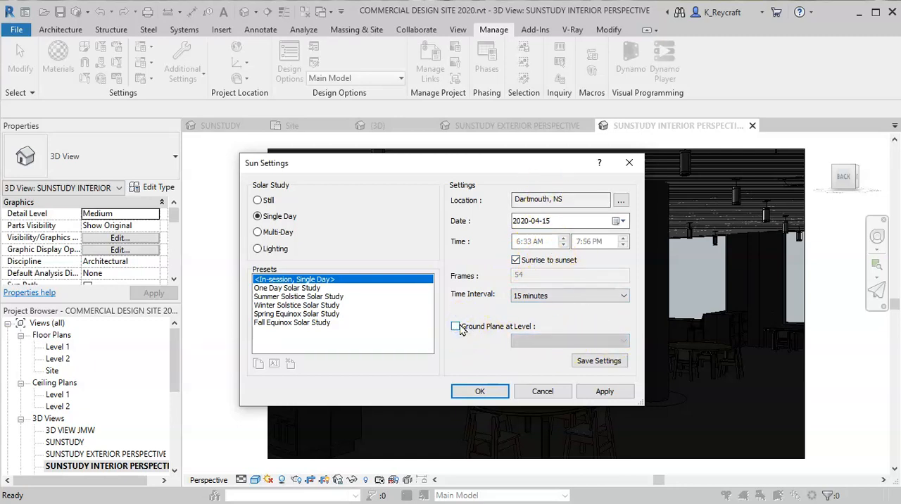
click(491, 394)
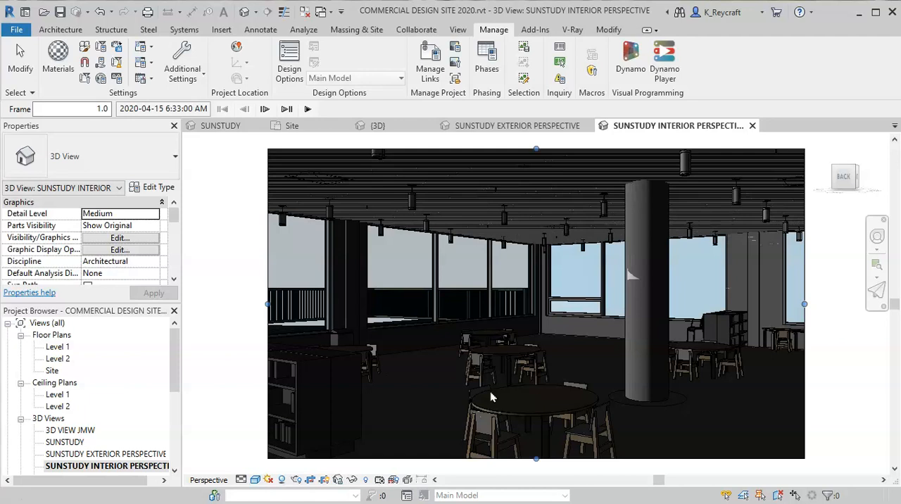
- Start exporting the interior perspective's solar study as an animation, with the output length covering all frames
click(13, 29)
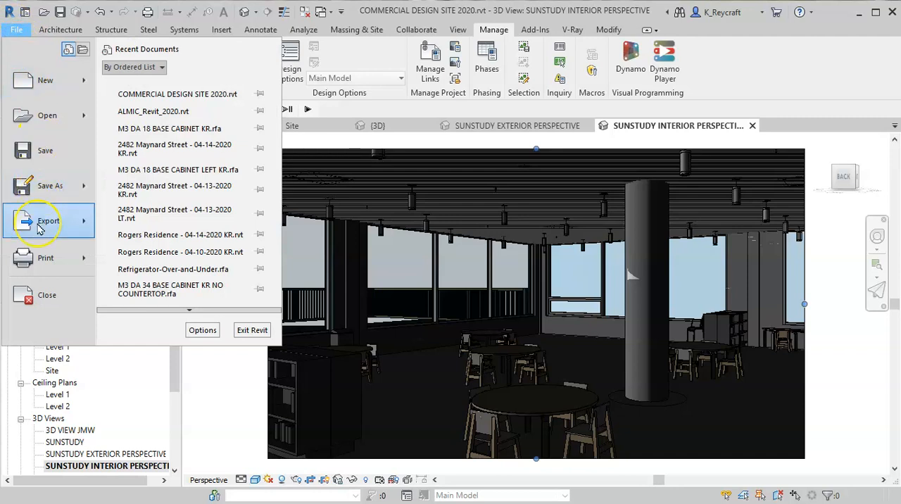
click(38, 228)
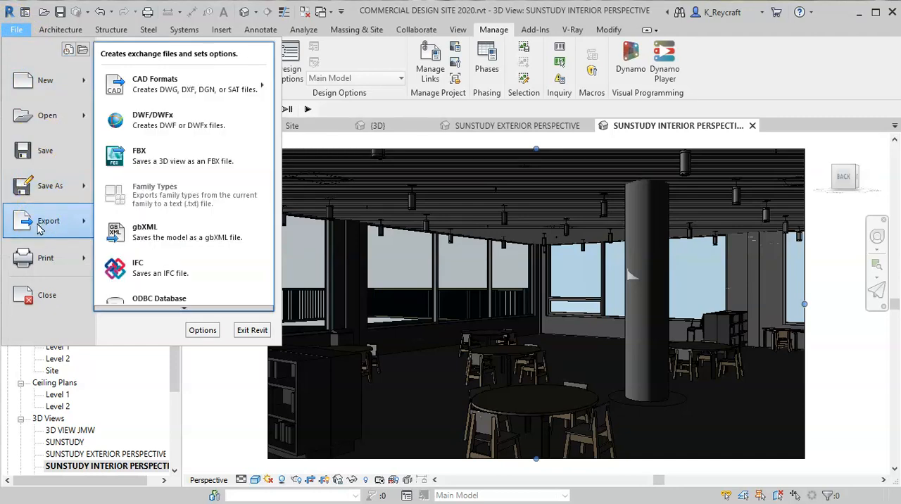
click(188, 257)
mouse_move(190, 311)
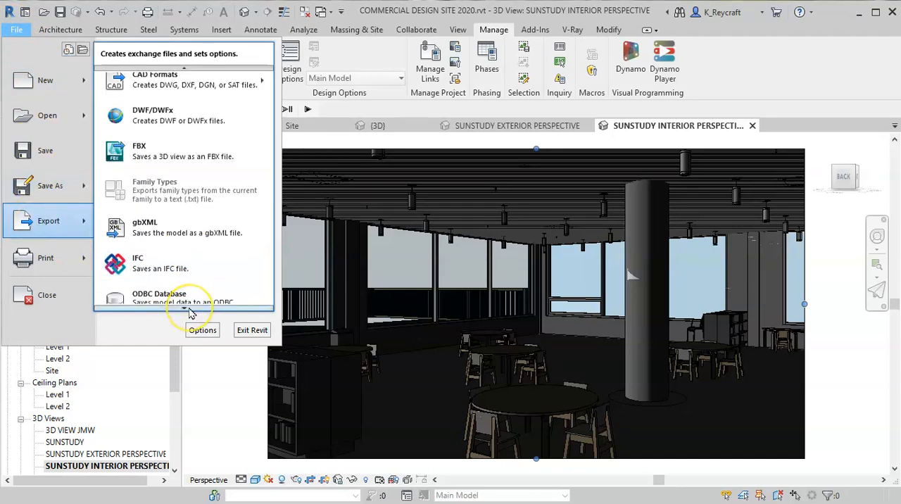
mouse_move(190, 232)
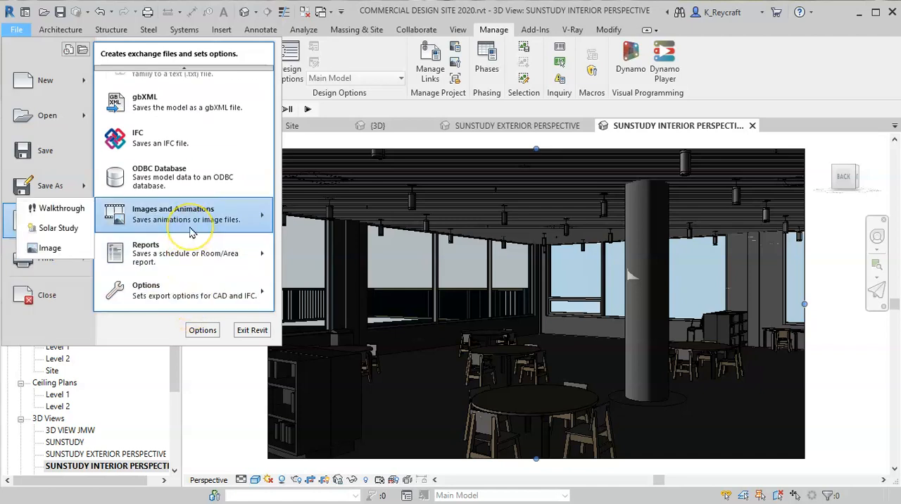
click(59, 228)
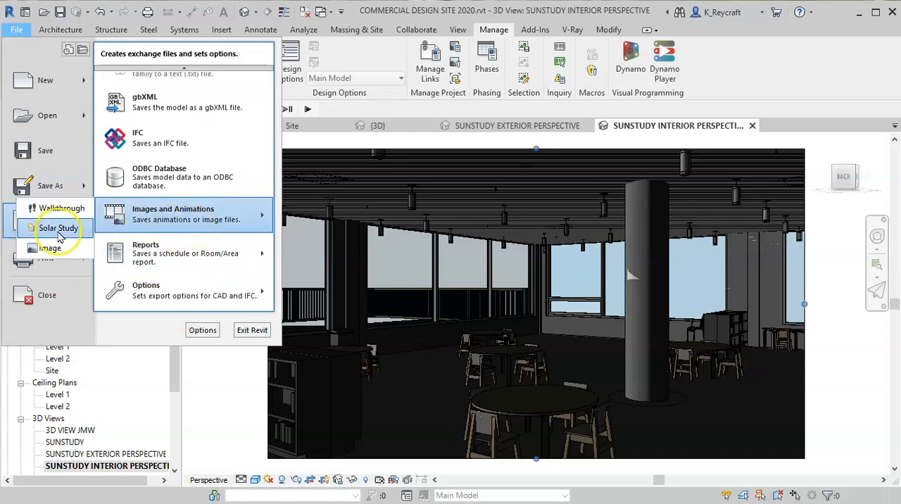
click(58, 229)
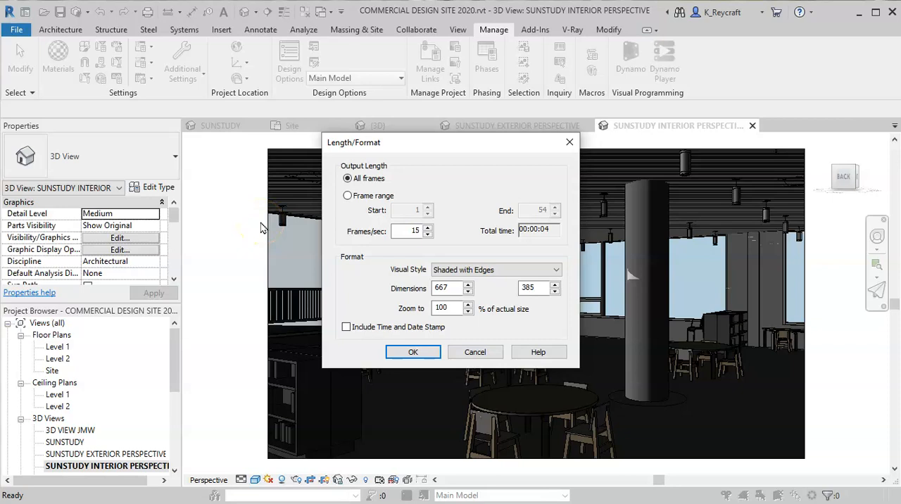
click(350, 198)
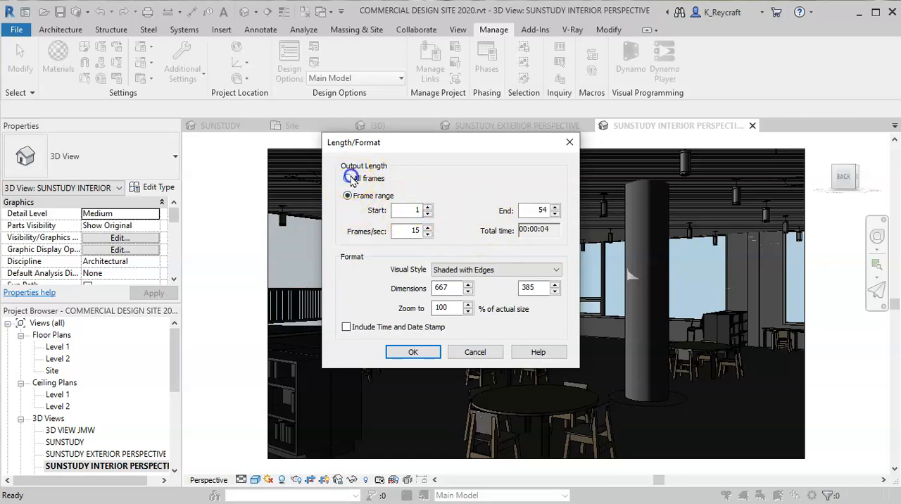
click(346, 178)
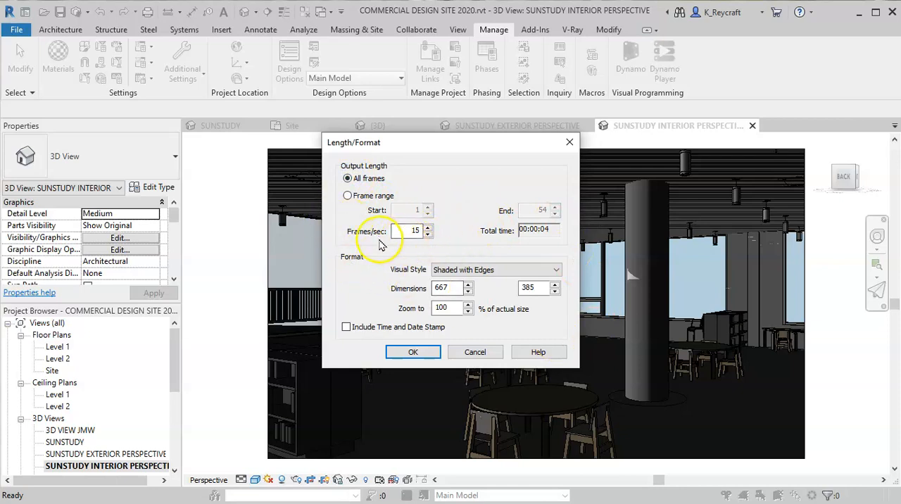
mouse_move(550, 231)
mouse_down()
mouse_move(523, 232)
mouse_move(546, 231)
mouse_up()
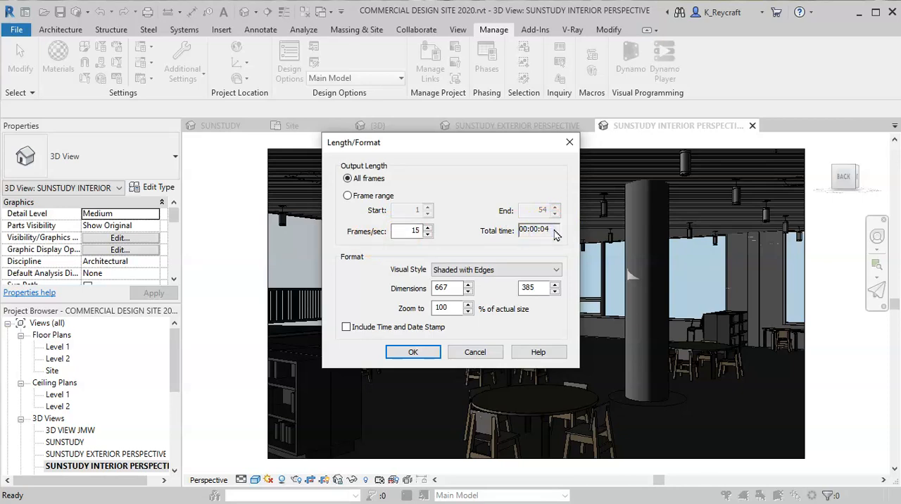
- Raise the exported animation's frame rate to 30 frames per second
click(428, 228)
click(427, 229)
click(427, 228)
click(427, 229)
click(427, 229)
click(428, 229)
click(427, 229)
click(427, 229)
click(428, 229)
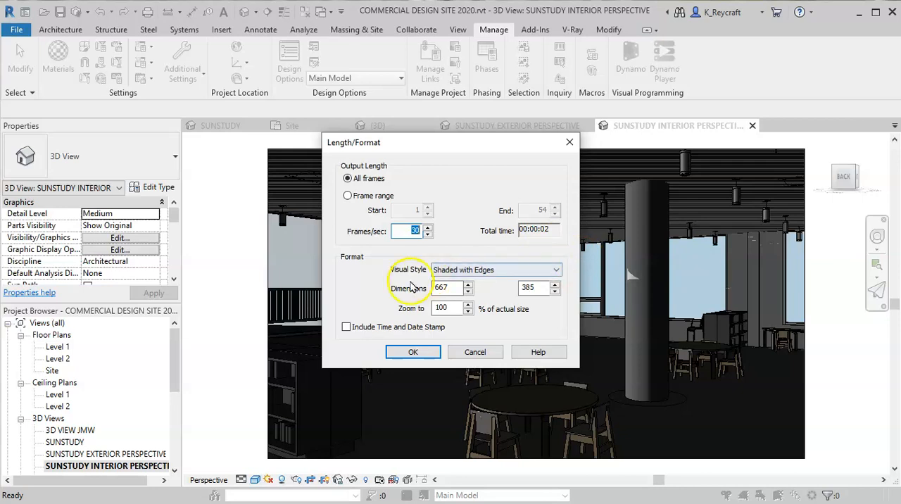
- Set the export to 5 frames per second with the Realistic visual style, and accept the length and format settings
click(427, 235)
click(427, 234)
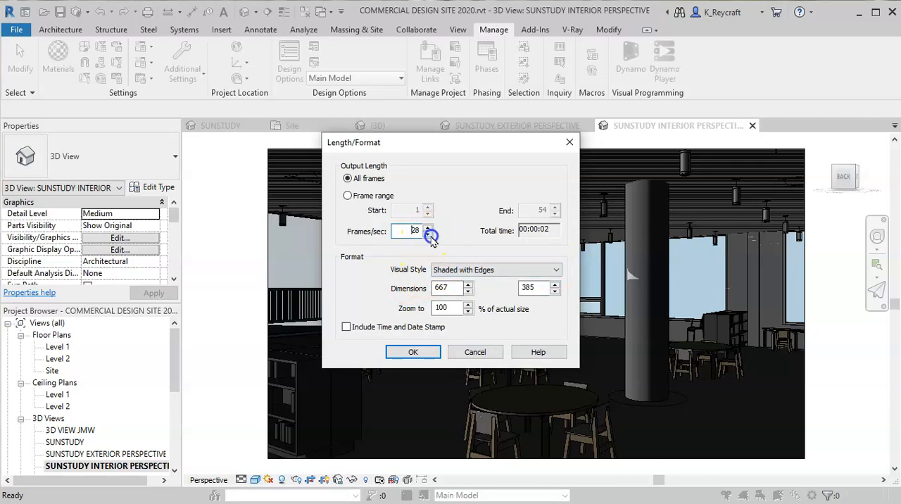
click(428, 235)
click(428, 227)
click(428, 227)
click(427, 228)
click(428, 227)
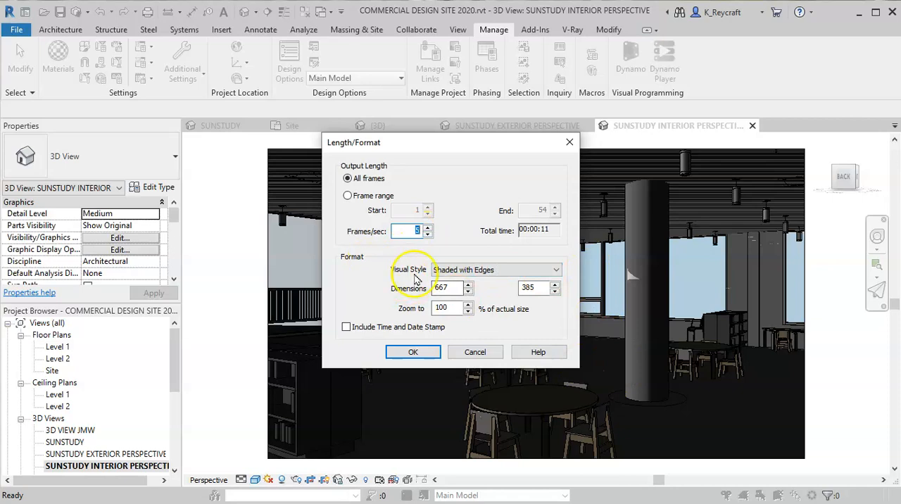
click(484, 270)
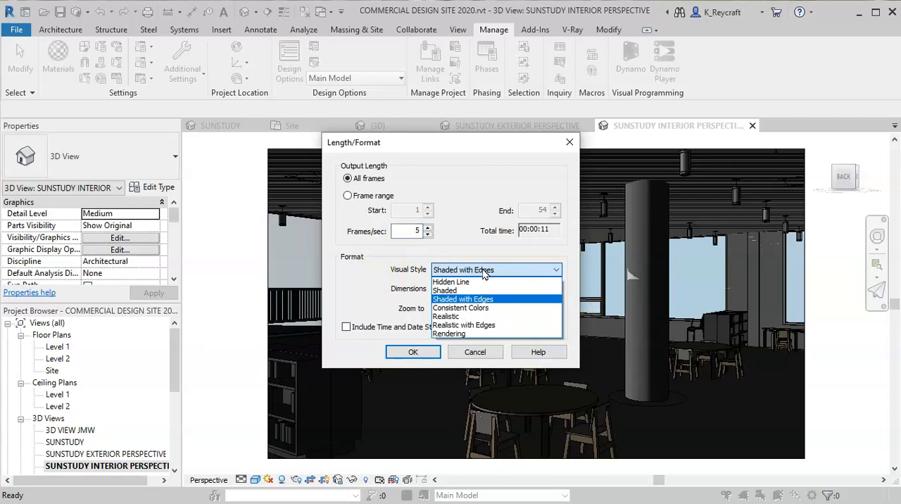
click(473, 318)
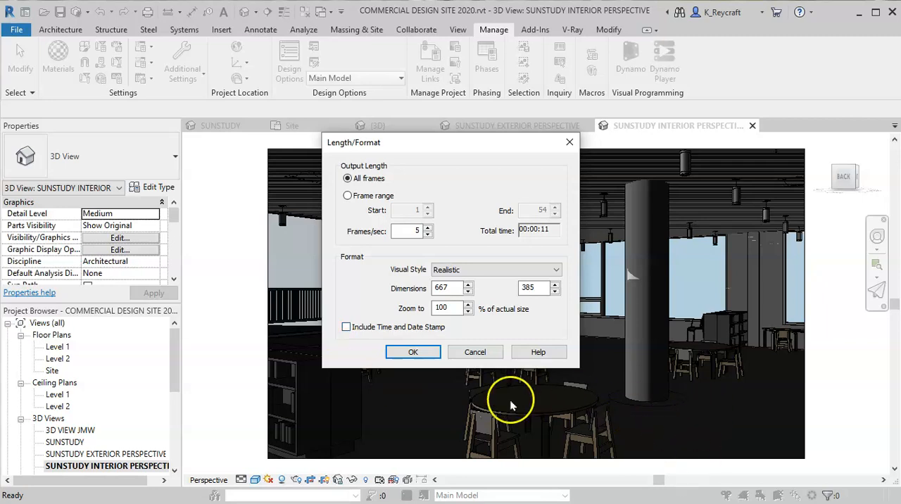
click(413, 351)
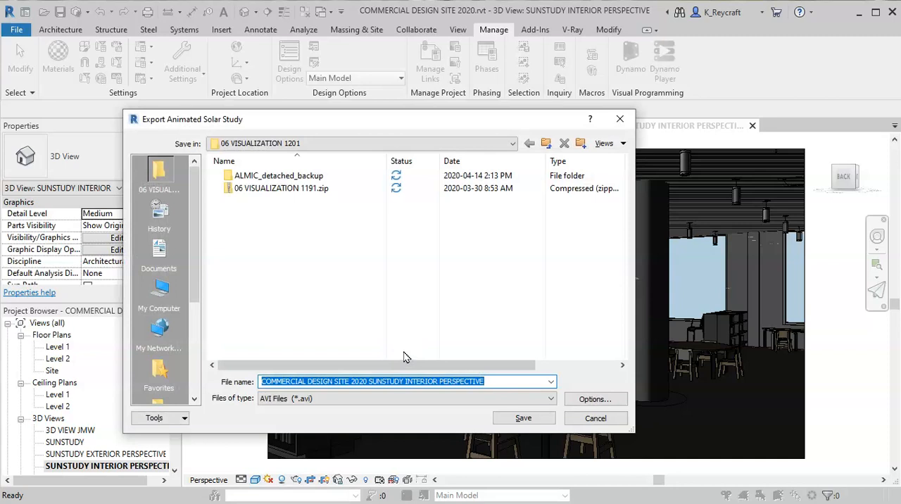
- Save the solar study as an AVI file in the 06 VISUALIZATION 1201 folder under the suggested name, using Full Frames (Uncompressed) compression
click(518, 382)
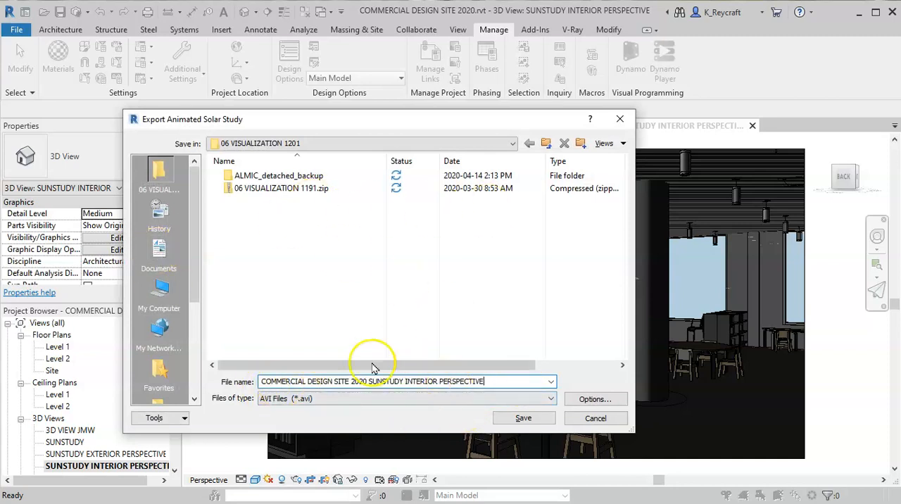
click(383, 398)
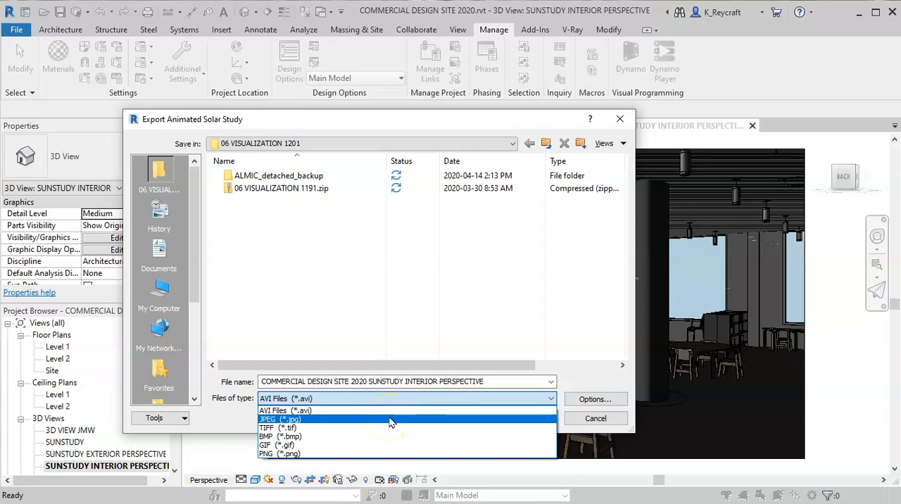
click(391, 434)
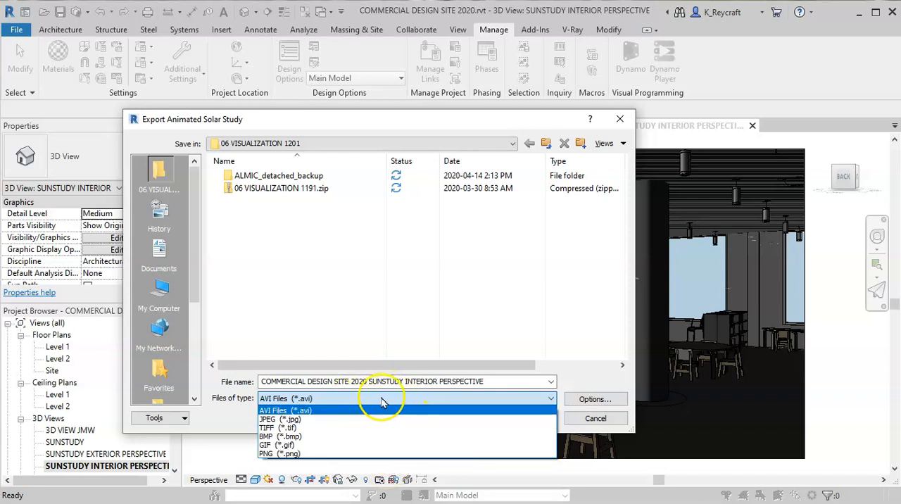
click(340, 409)
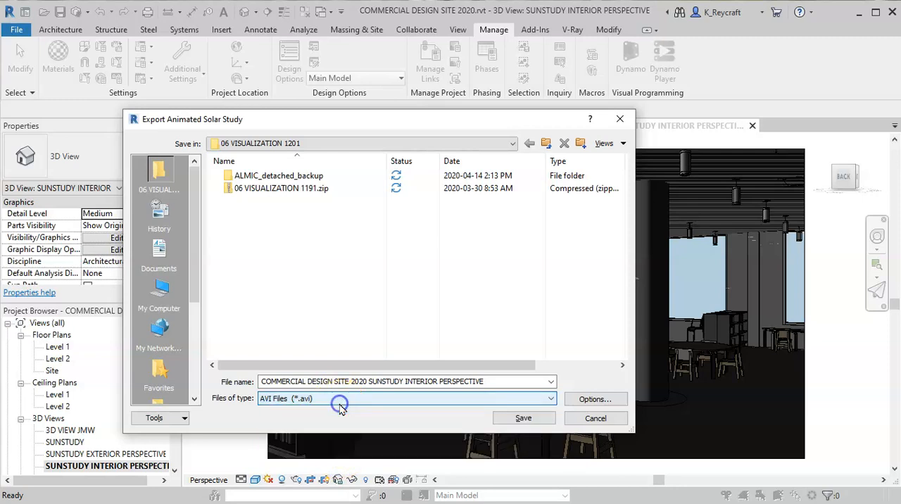
click(527, 417)
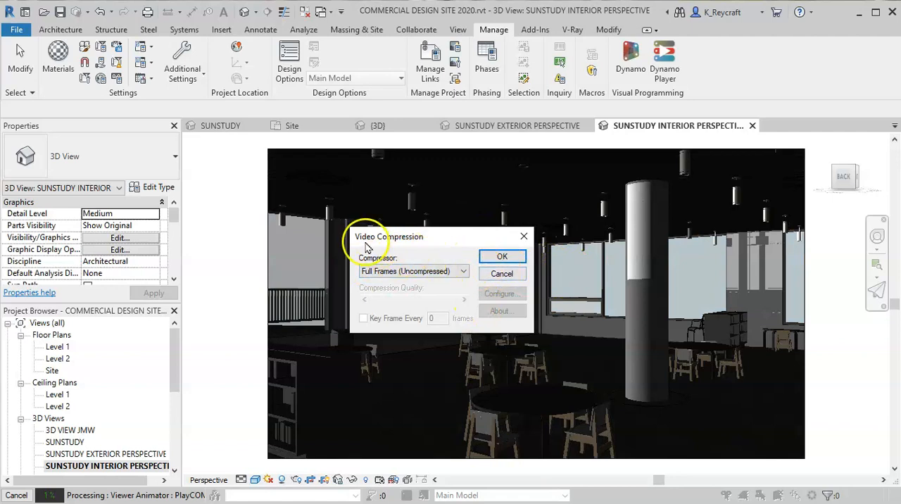
click(502, 256)
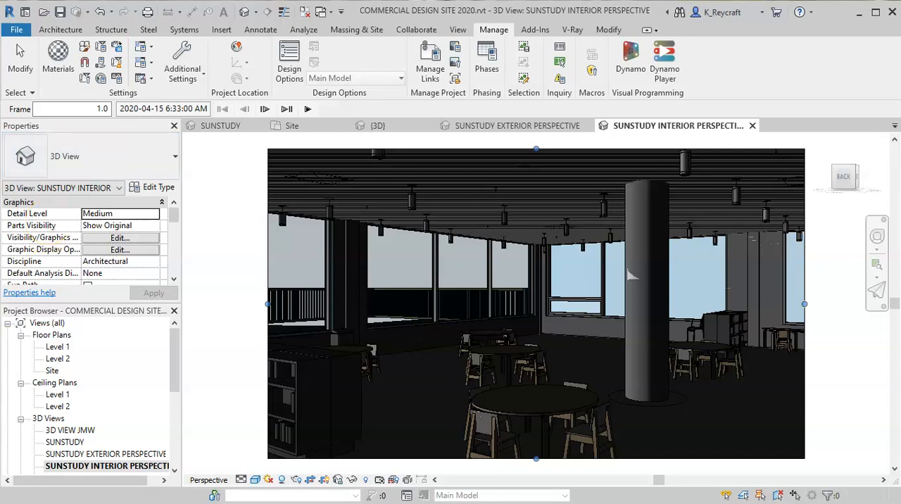
- Switch to the 06 VISUALIZATION 1201 folder in File Explorer, play the exported interior perspective AVI, replay it, and close the player and folder
mouse_move(158, 0)
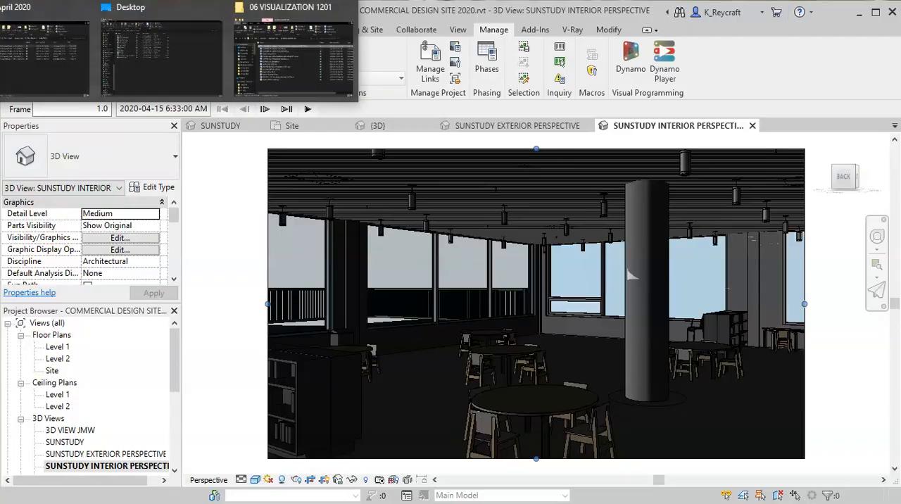
click(268, 42)
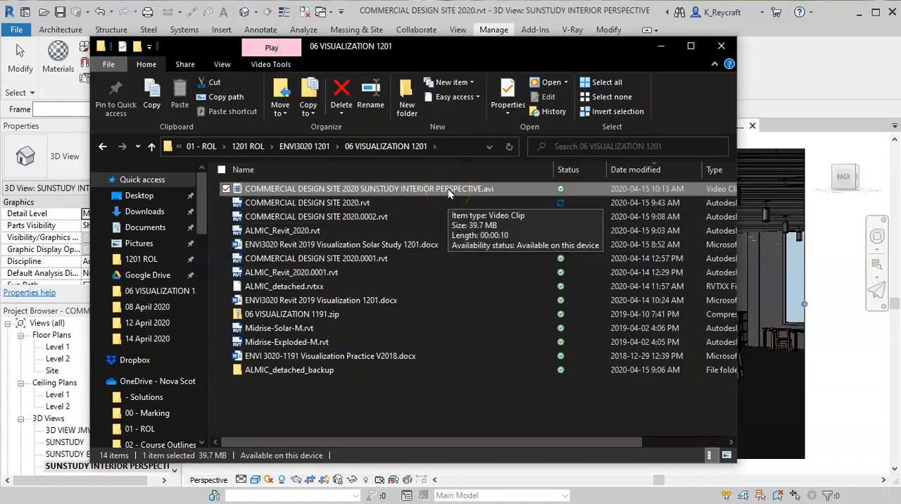
double_click(449, 189)
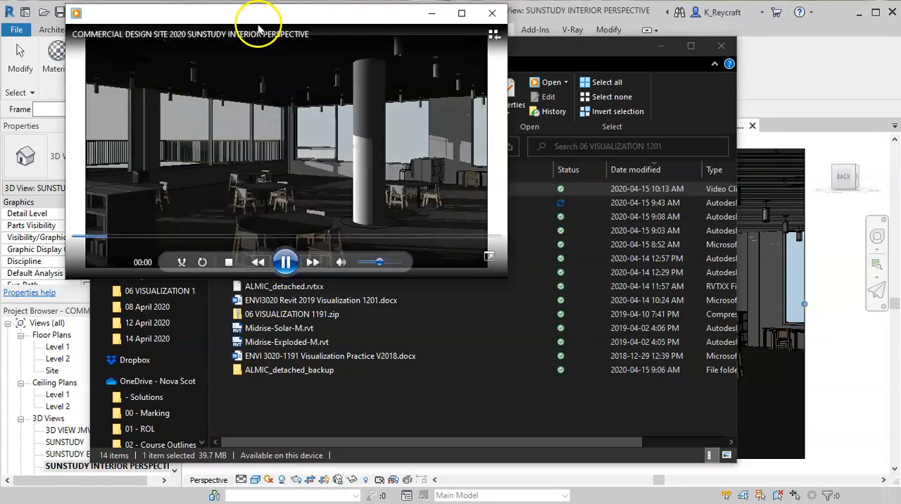
drag(257, 13, 384, 95)
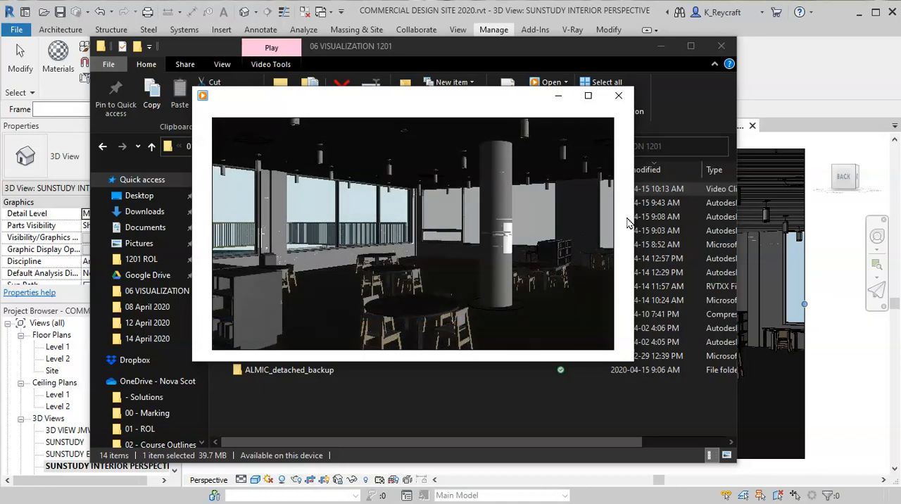
click(390, 206)
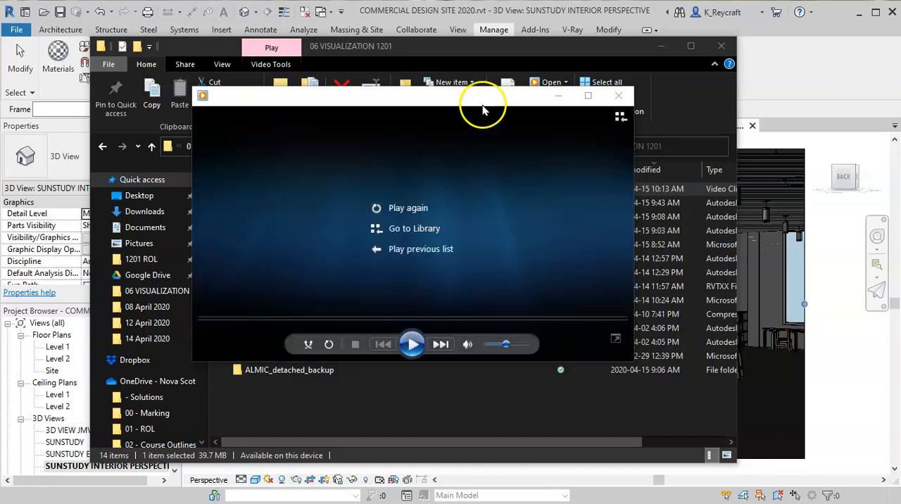
click(618, 96)
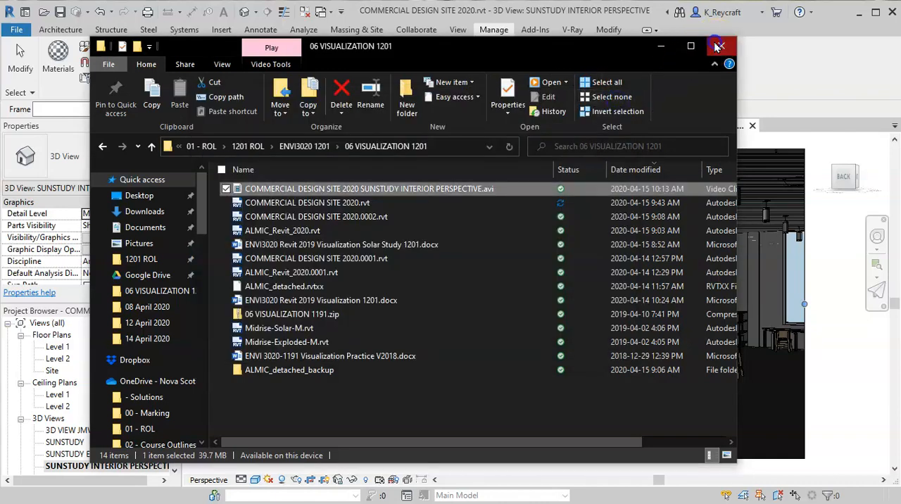
click(716, 47)
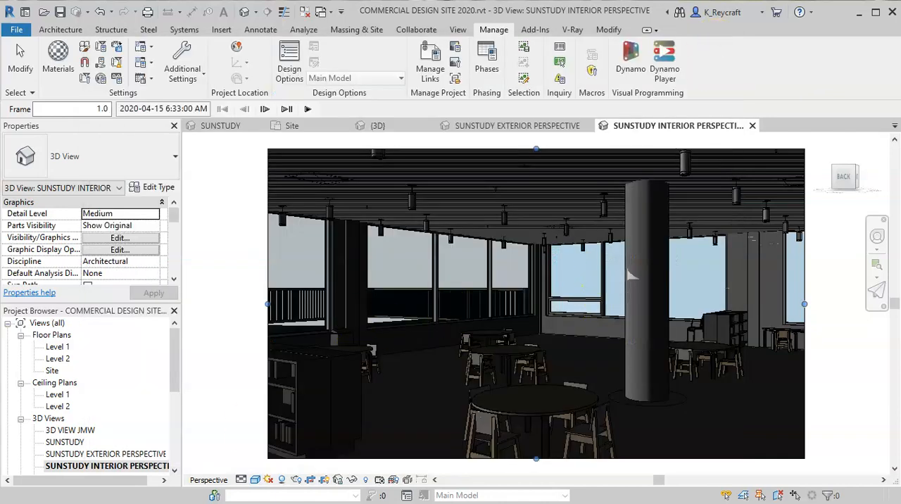